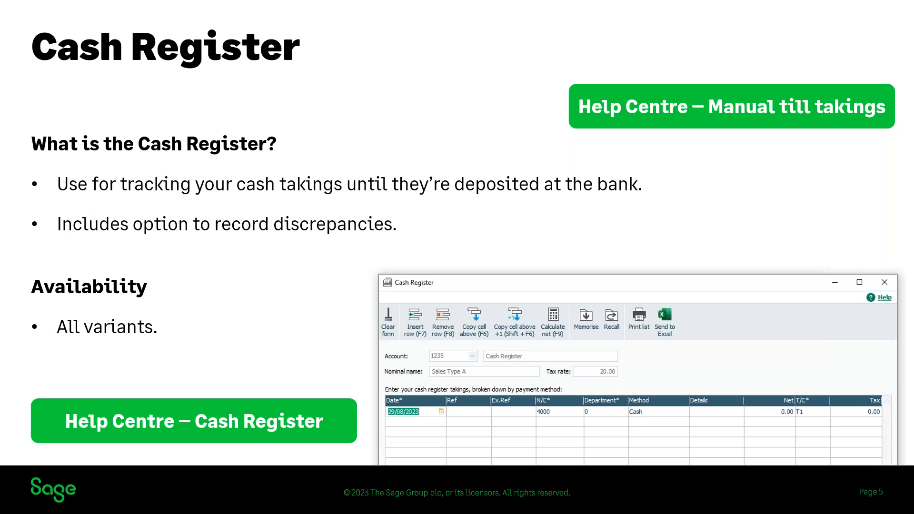
key(Right)
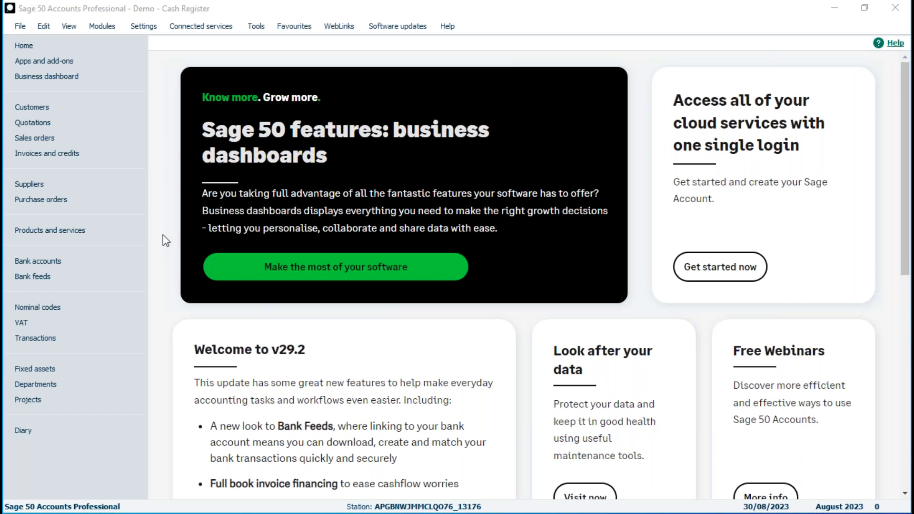
Step: Locate and select the Cash Register account, 1235, in the bank accounts list
click(49, 263)
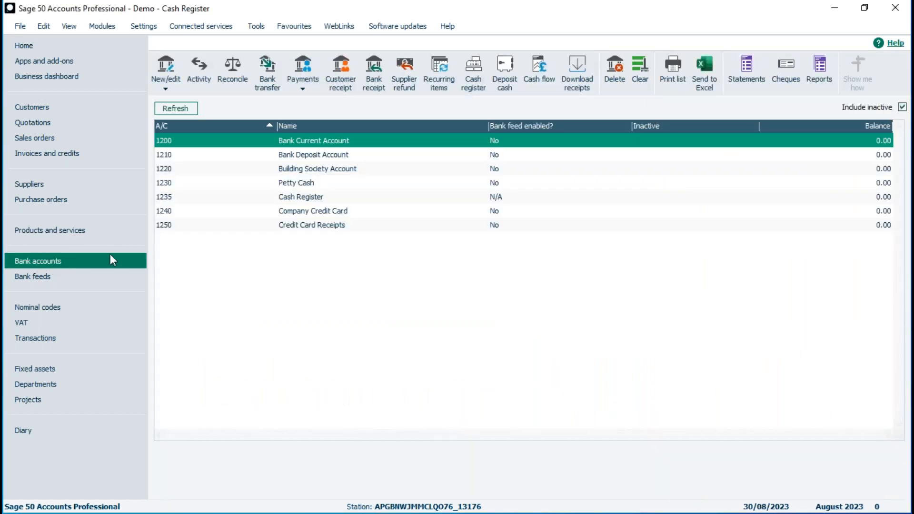
click(292, 196)
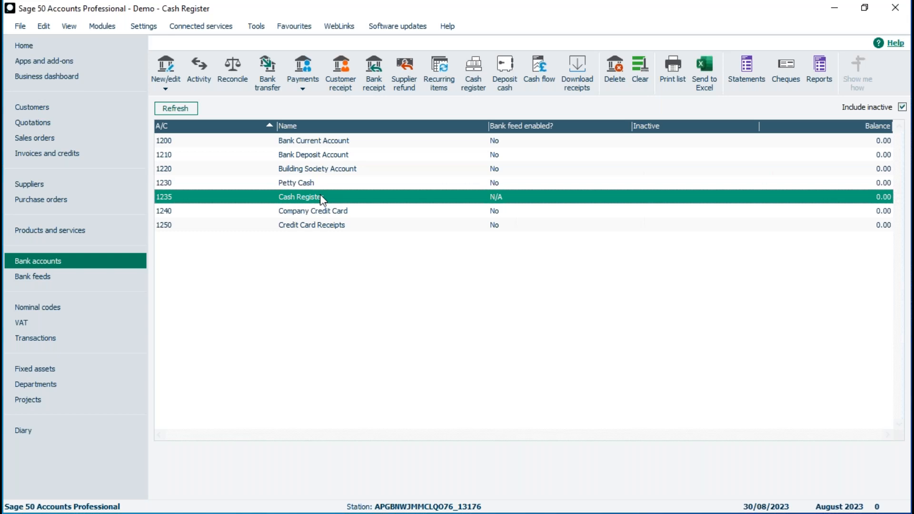
Step: Find and select nominal code 8206, Cash Register Discrepancies, in the nominal codes list
click(38, 309)
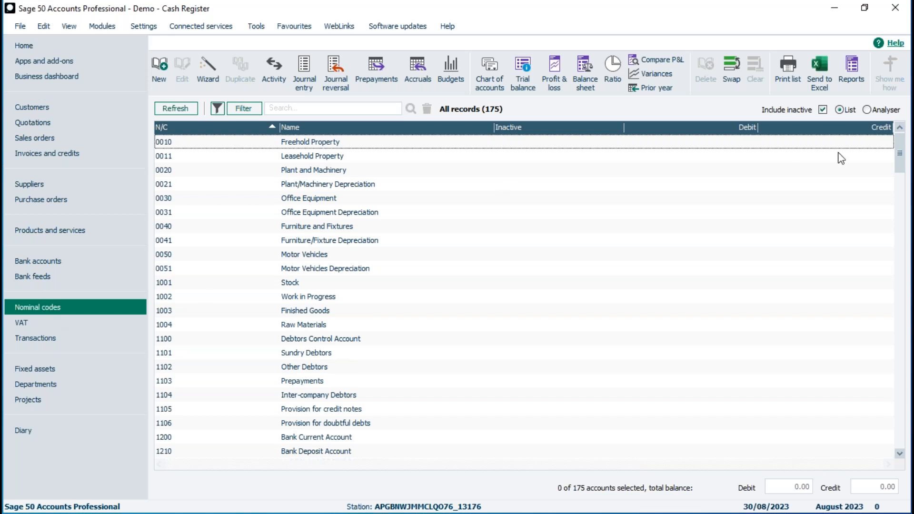
drag(899, 157, 910, 398)
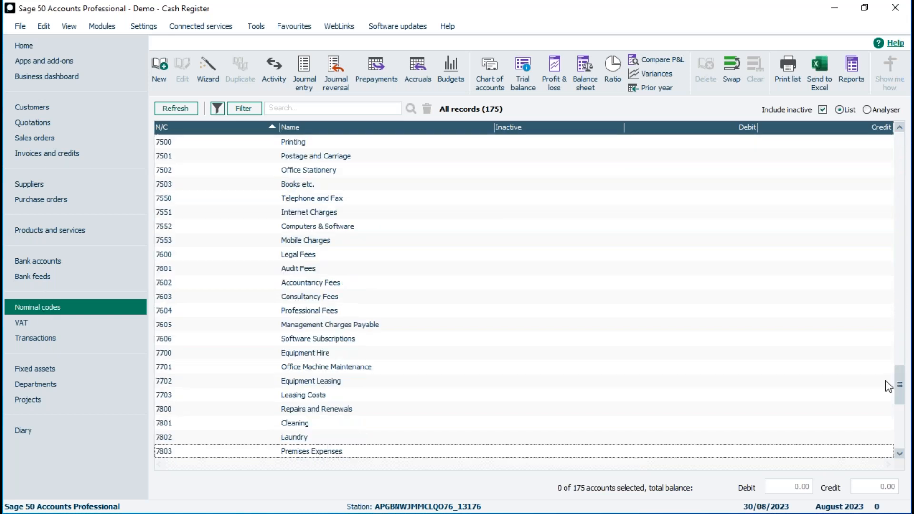
scroll(376, 305, down, 3)
scroll(381, 307, down, 7)
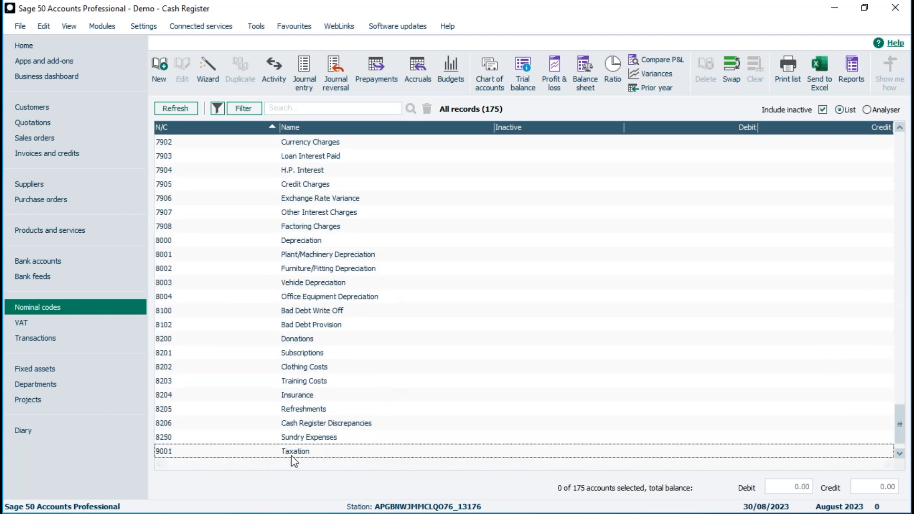
click(309, 423)
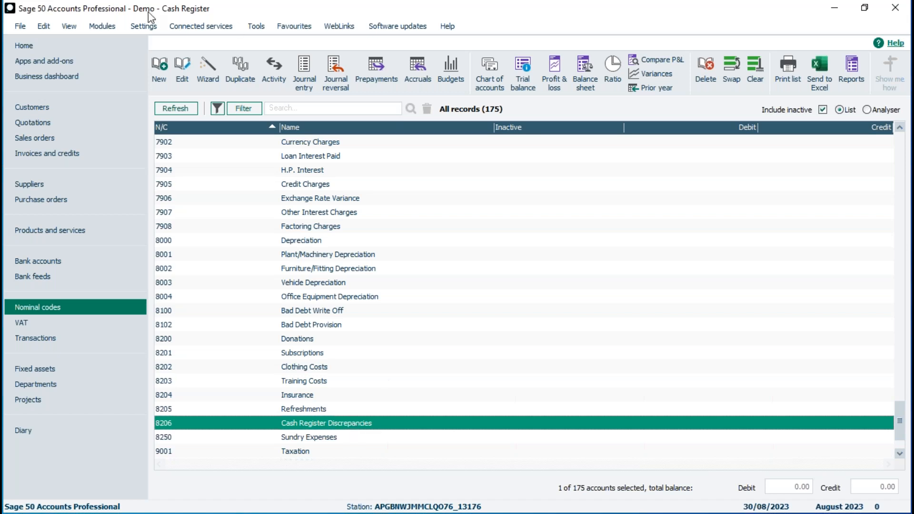
Step: Select tax code T1 20.00 for the cash register in the bank defaults and save the settings
click(142, 27)
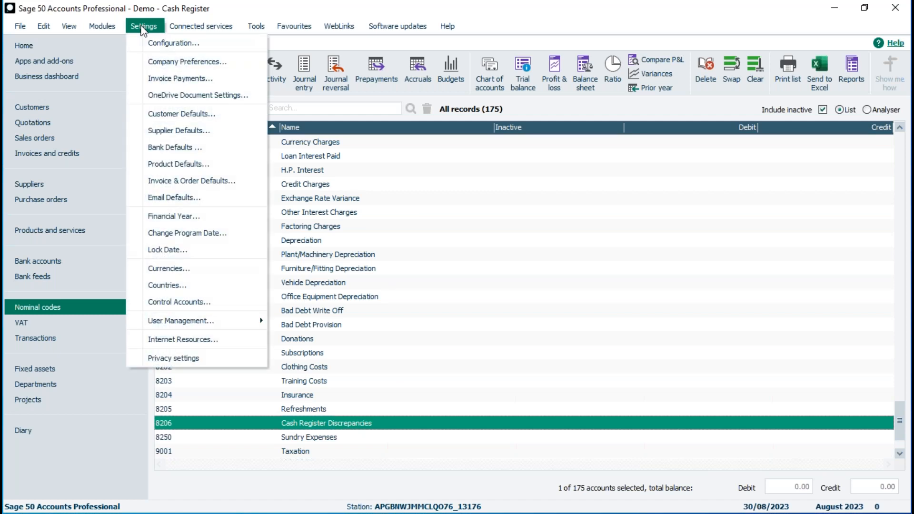
click(167, 146)
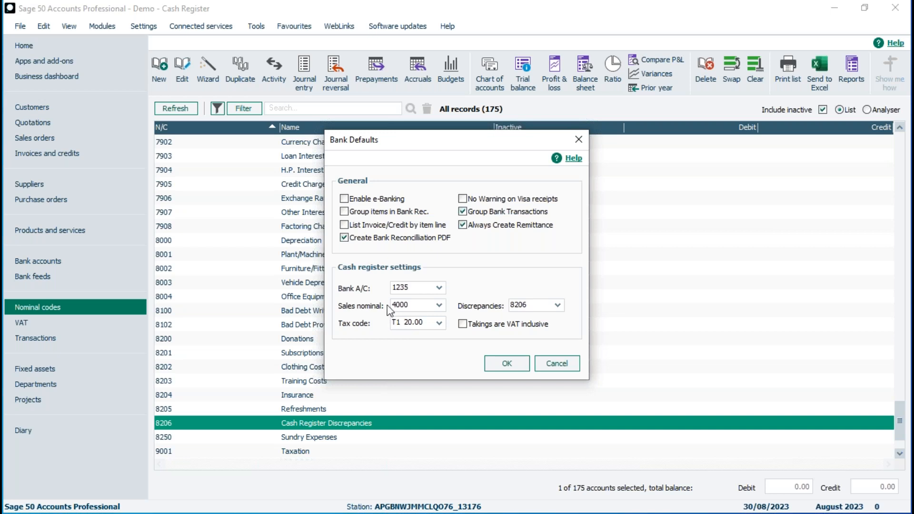
click(438, 323)
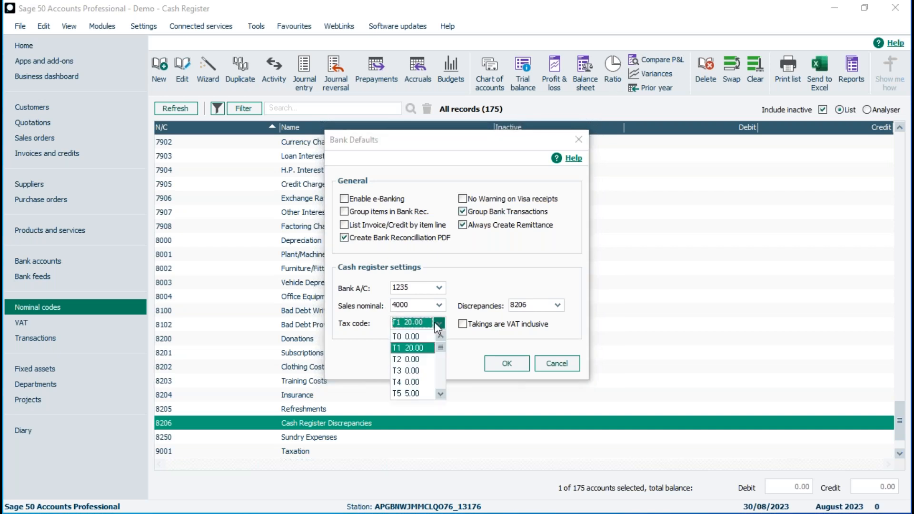
click(414, 348)
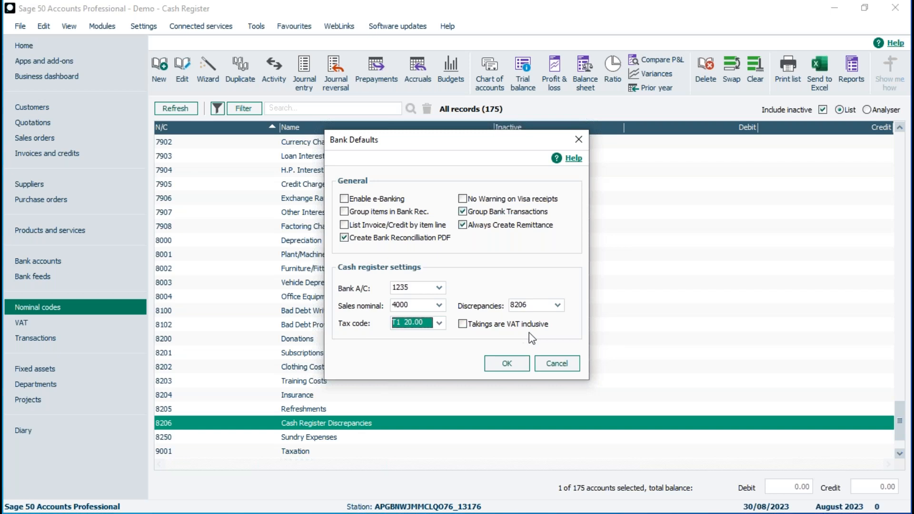
click(516, 364)
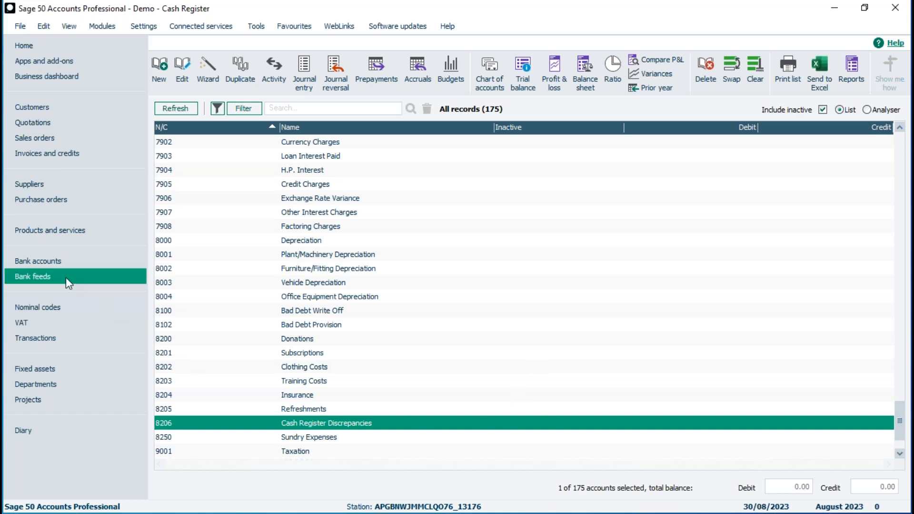
Step: Open the cash register takings form with bank account 1235 selected, view it and close it
click(42, 262)
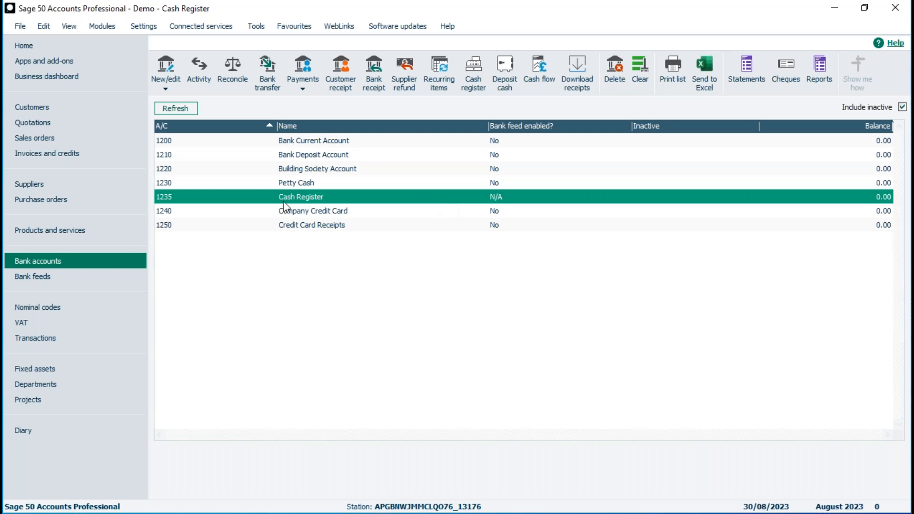
click(472, 69)
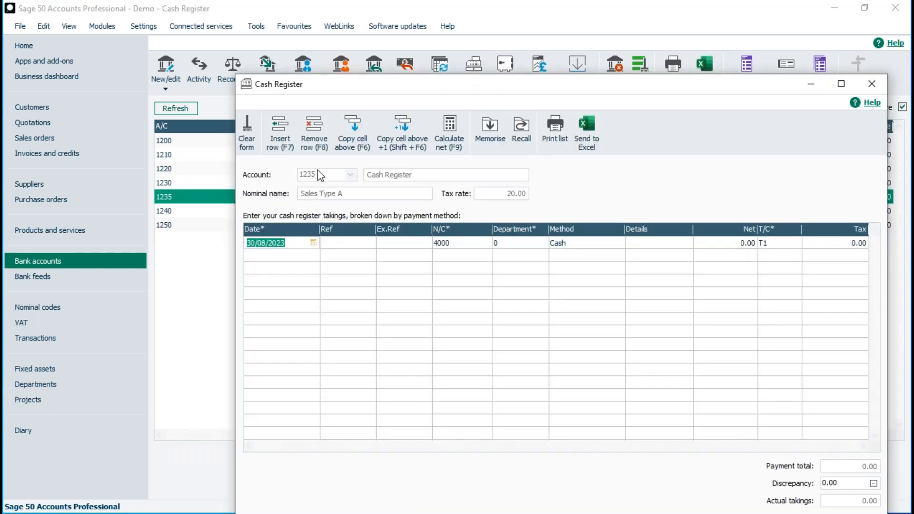
drag(440, 89, 384, 51)
click(793, 496)
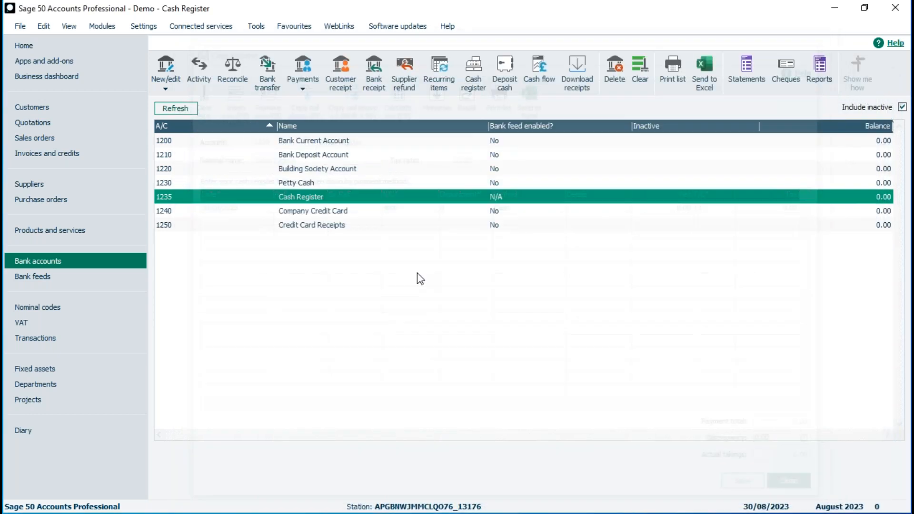
Step: Reopen the cash register takings form with the Bank Current Account selected and maximise it
click(296, 144)
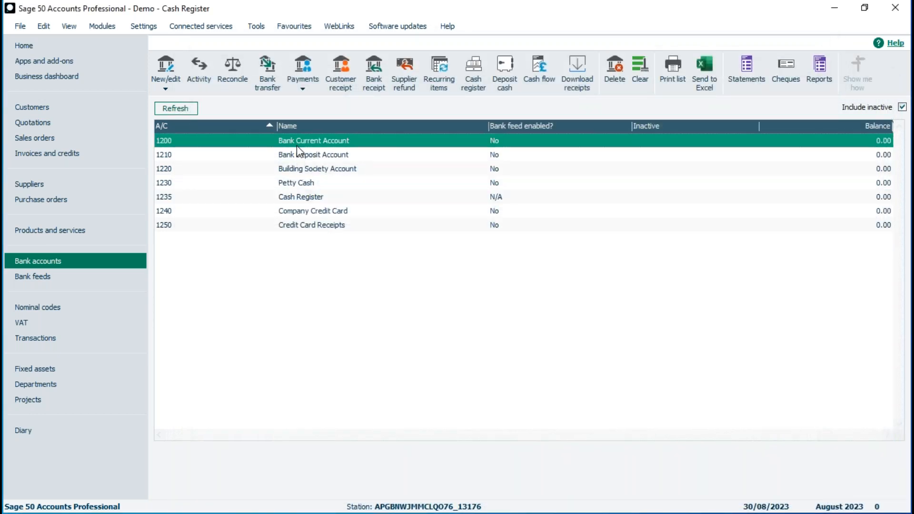
click(476, 72)
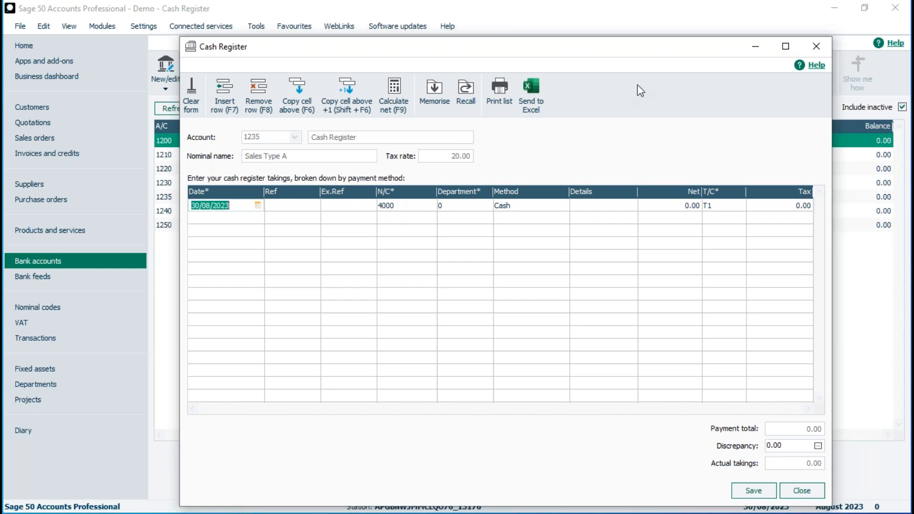
click(785, 46)
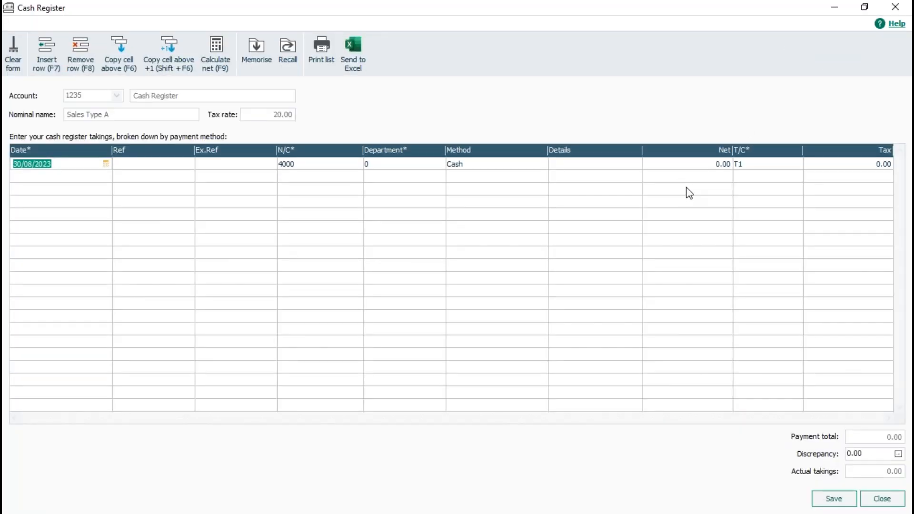
Step: Date the first takings line 30/08/2023 and enter Sales as its reference
key(Delete)
click(106, 164)
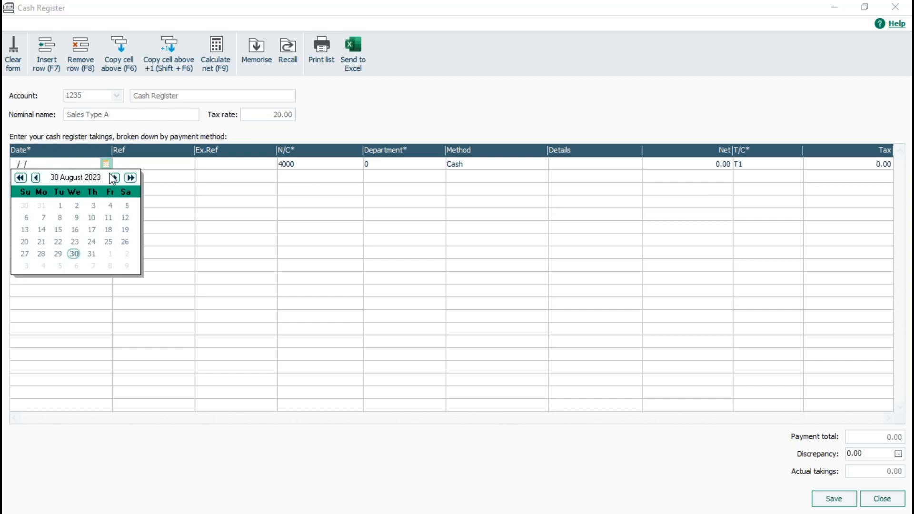
click(74, 253)
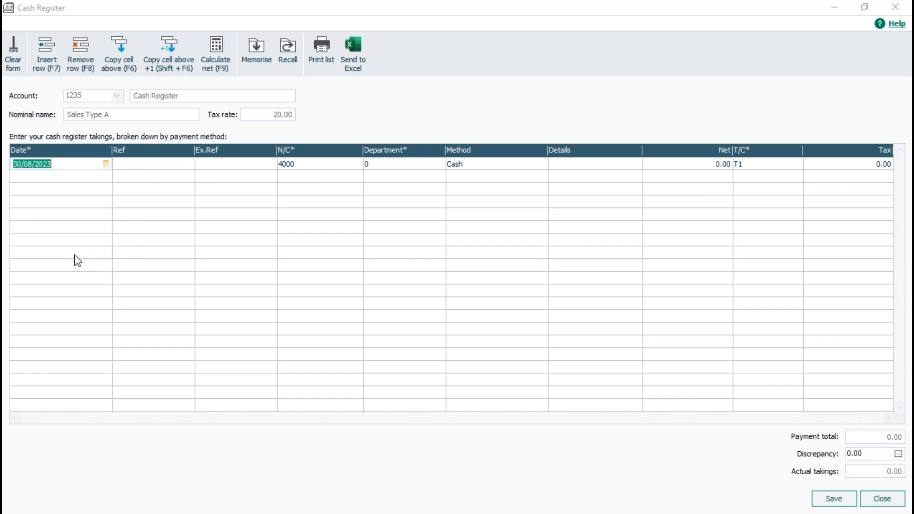
click(138, 168)
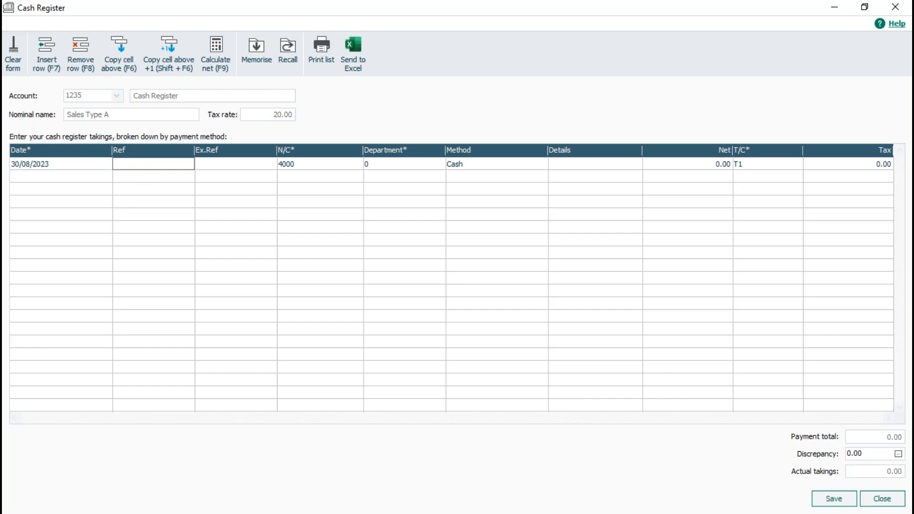
text(Sales)
key(Tab)
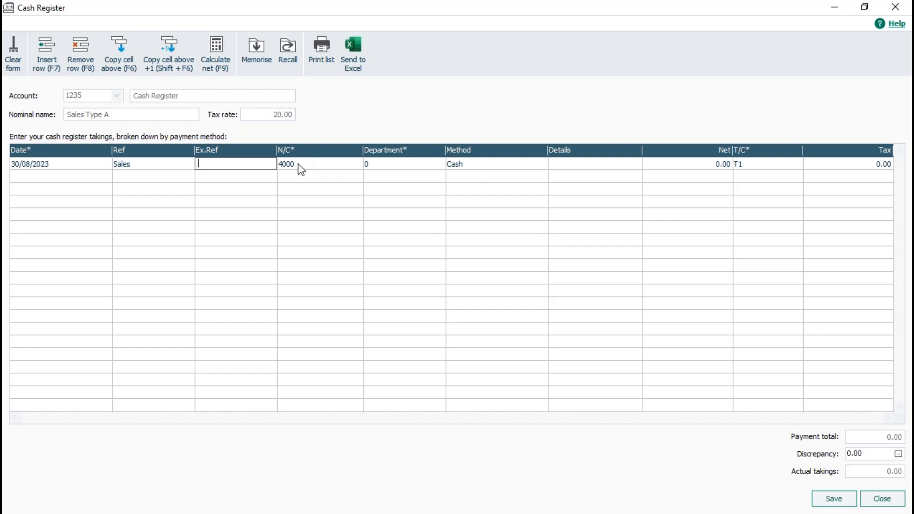
Step: Choose nominal code 4000, Sales Type A, and the payment method Cash for the first takings line
click(301, 166)
click(356, 164)
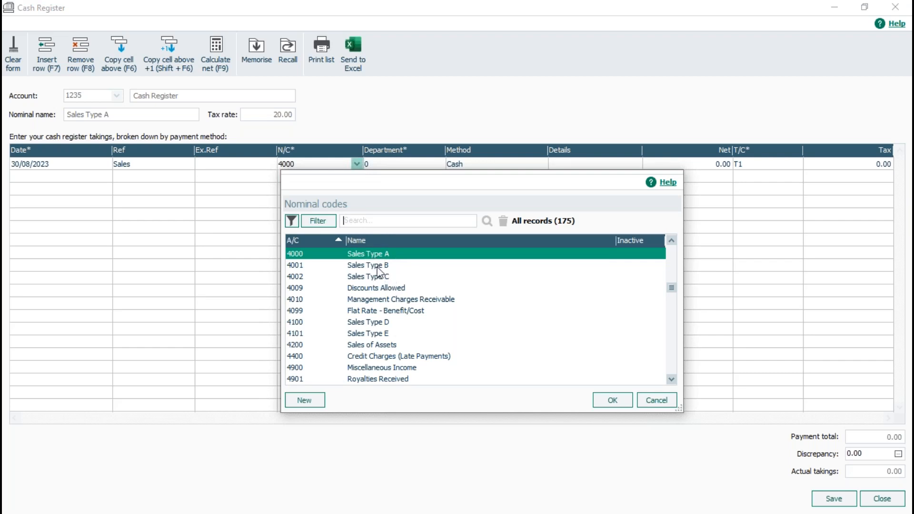
double_click(370, 253)
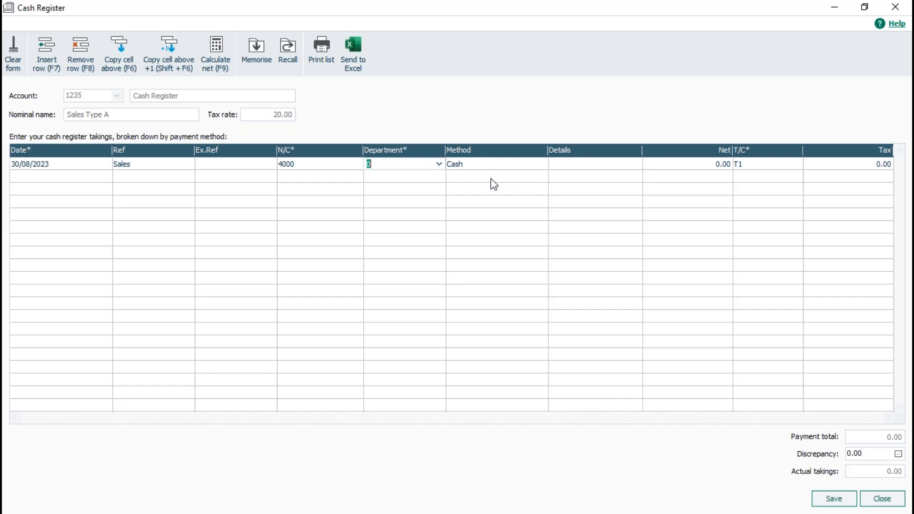
click(484, 167)
click(541, 167)
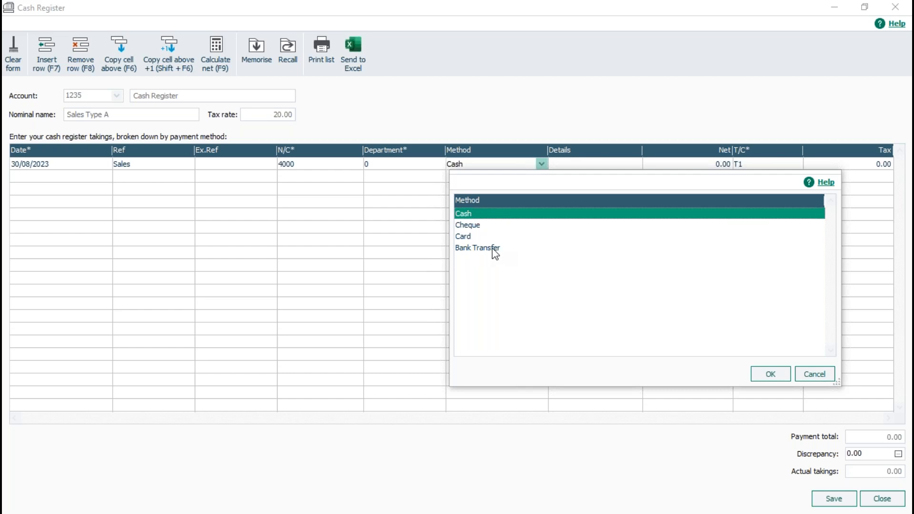
double_click(481, 215)
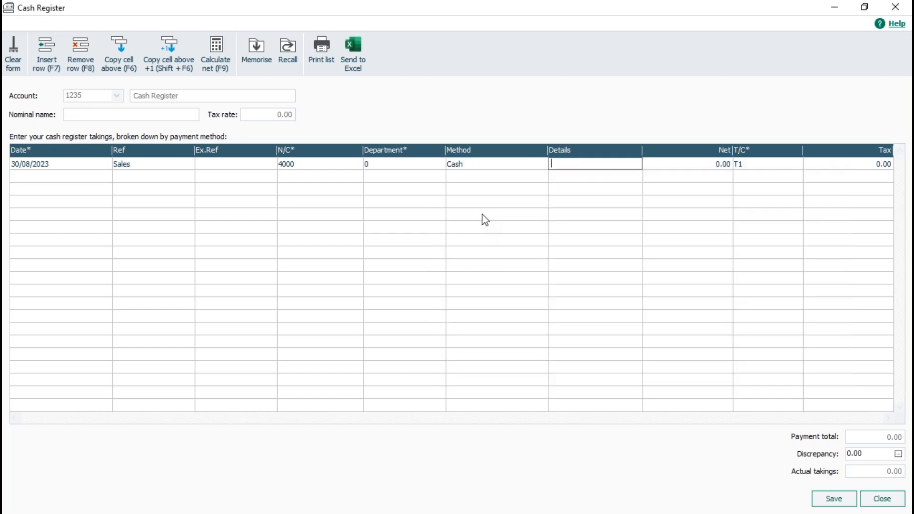
Step: Enter Sales as the first line's details and 22 as its gross amount, and calculate the net
text(Sales)
key(Tab)
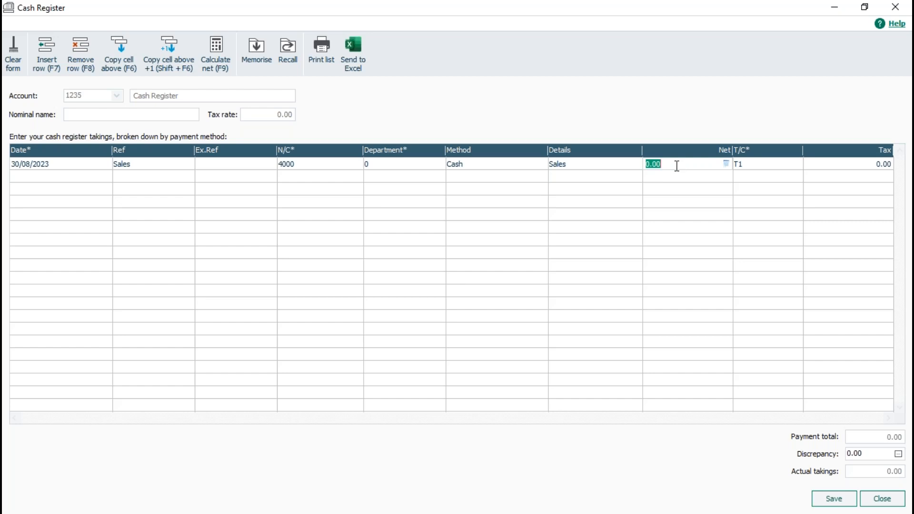
text(22)
click(215, 50)
Step: Start a second takings line dated 30/08/2023, copy the Sales reference from above and set its nominal code to 4001
click(93, 179)
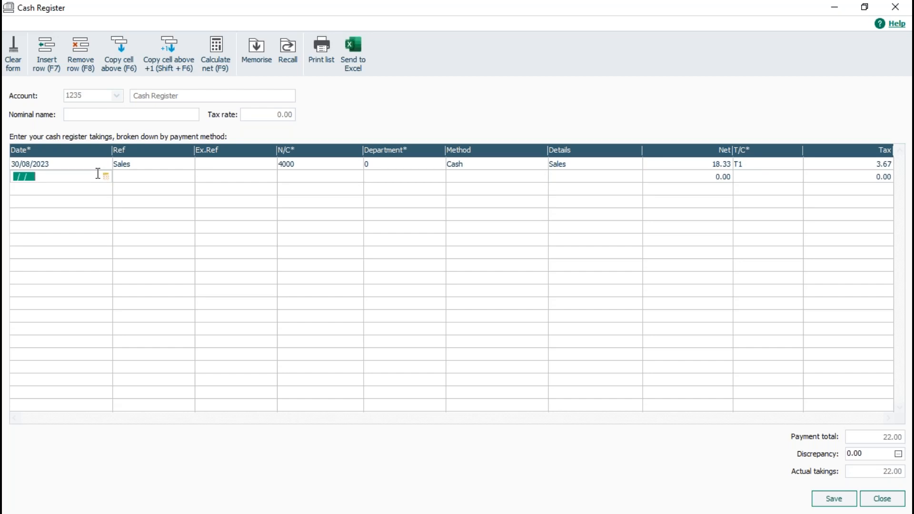
key(Tab)
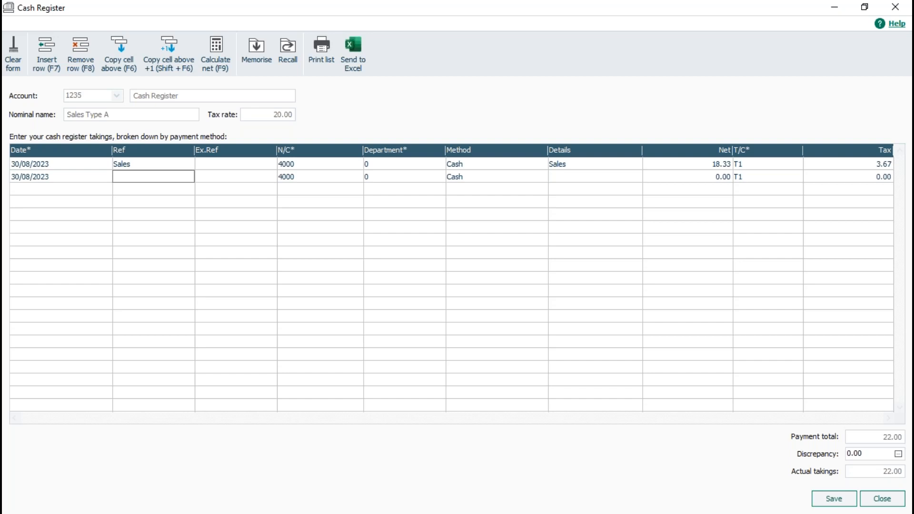
key(F6)
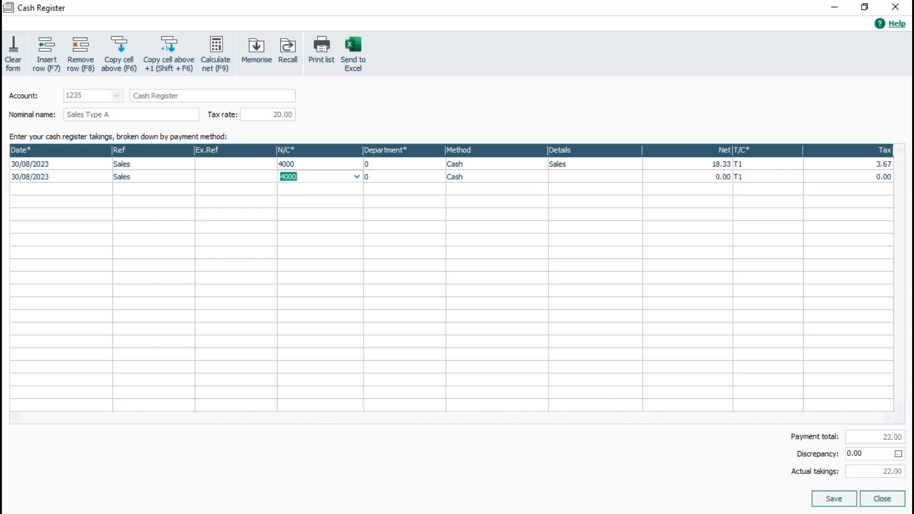
text(4001)
key(Tab)
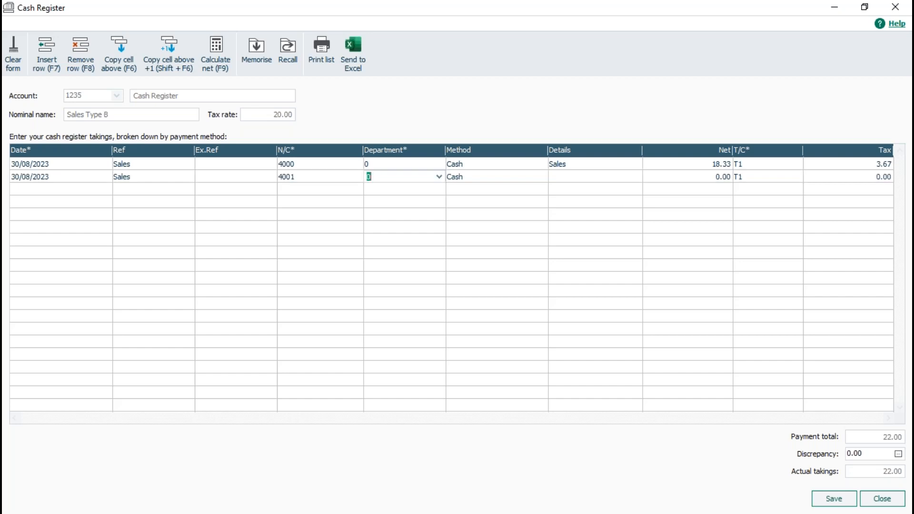
Step: Try copying the date above plus one day into the second line, and copy the first line's date back over it
click(74, 176)
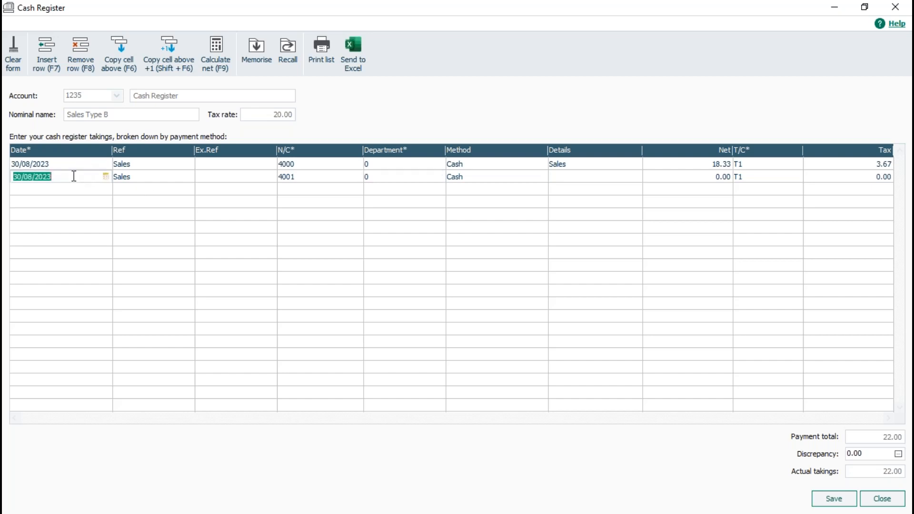
key(shift+F6)
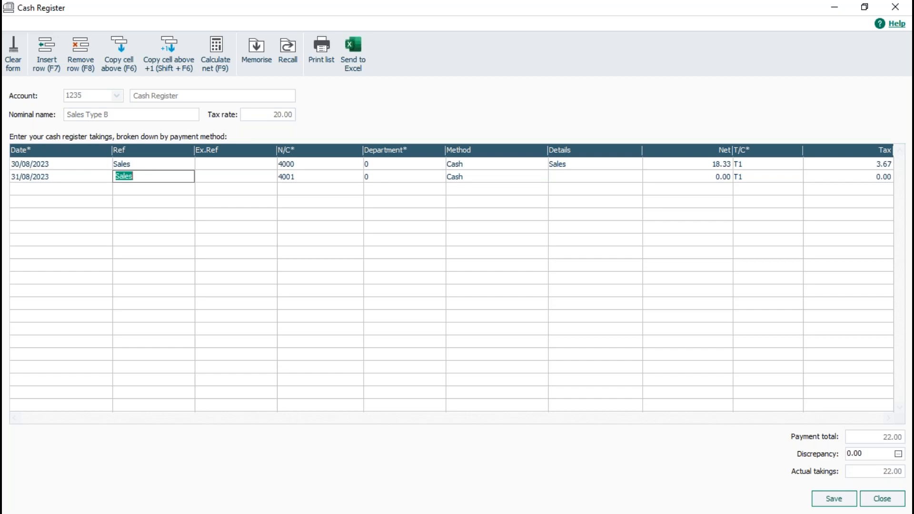
click(60, 176)
key(F6)
key(Tab)
key(Tab)
key(Tab)
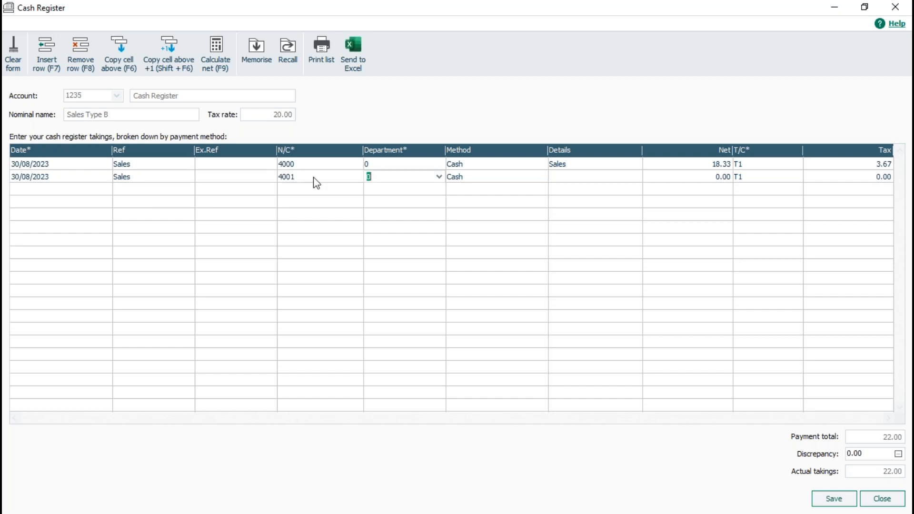
Step: Change the second takings line's payment method to Cheque
click(459, 176)
click(541, 177)
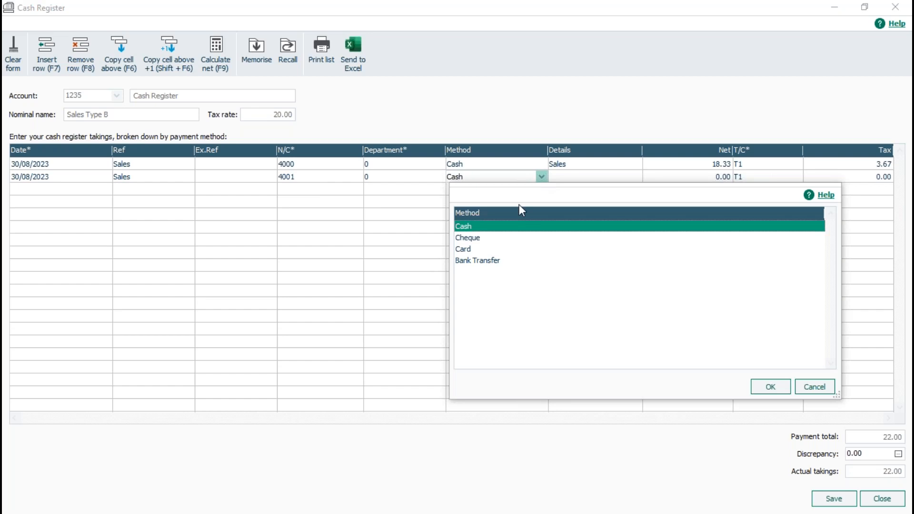
click(469, 237)
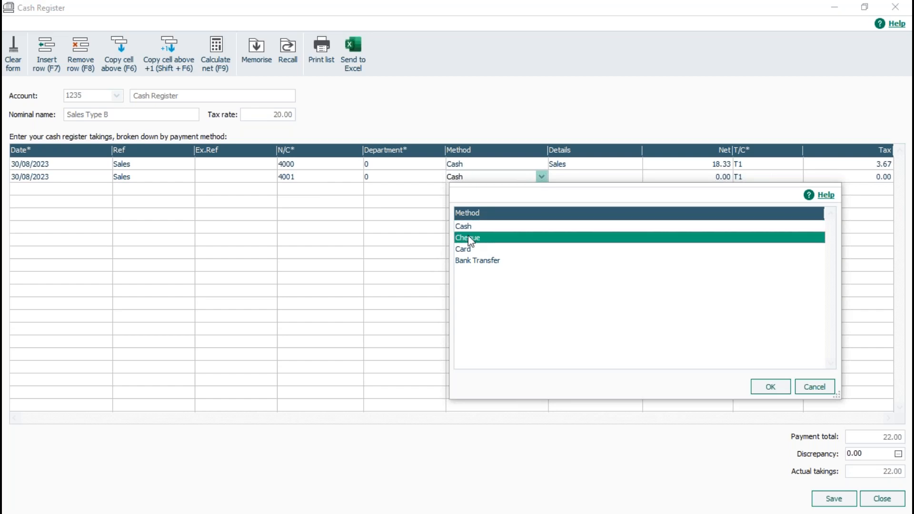
double_click(506, 239)
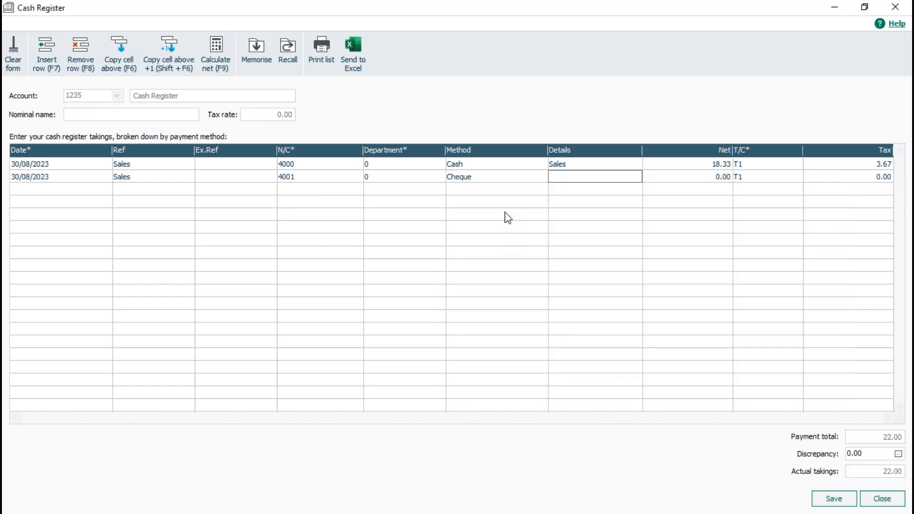
Step: Enter Sales as the second line's details and 10 as its gross amount, and calculate the net
text(Sales)
key(Tab)
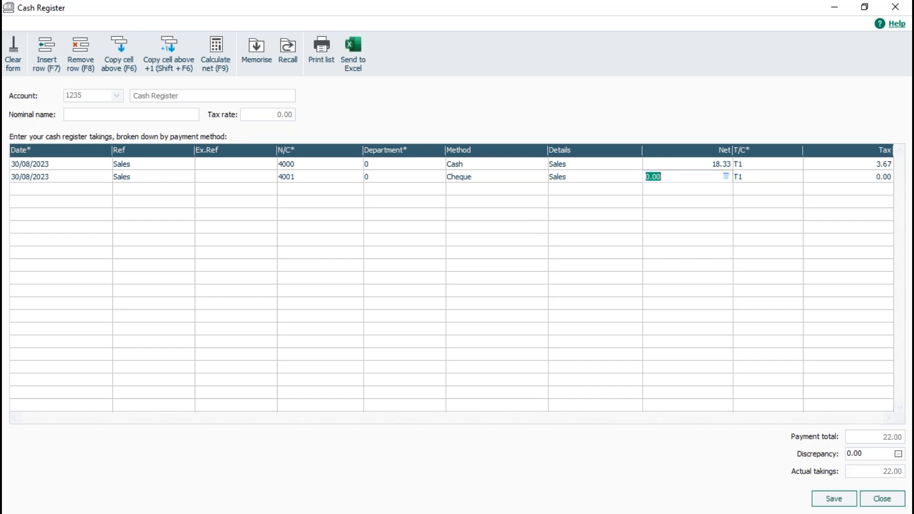
text(10)
click(216, 53)
Step: Start a third takings line dated 30/08/2023 and copy the Sales reference from the line above
click(67, 189)
click(106, 189)
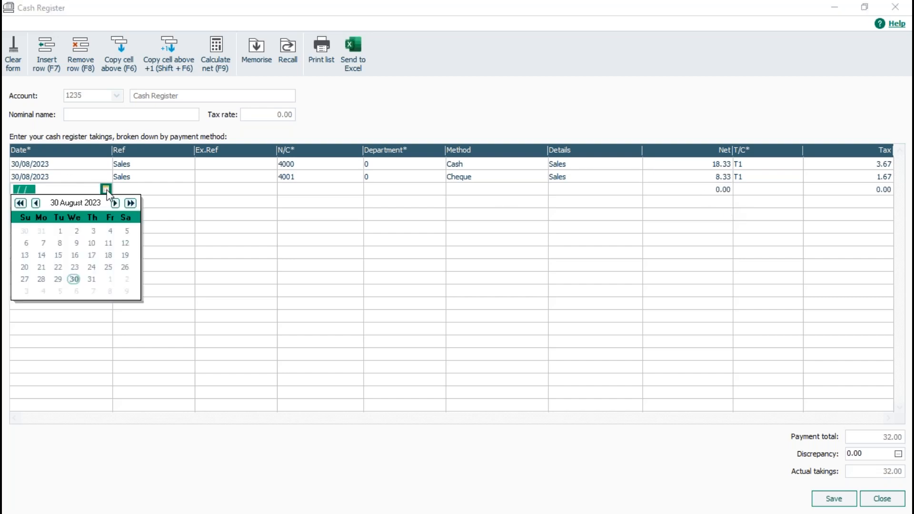
click(75, 279)
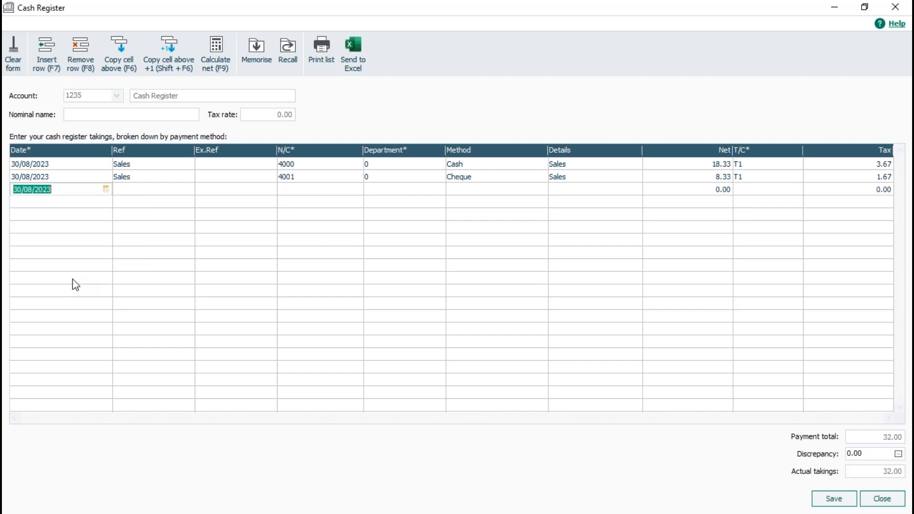
click(133, 186)
key(F6)
Step: Set the third line's nominal code to 4002, Sales Type C, keeping department 0
key(Tab)
text(4000)
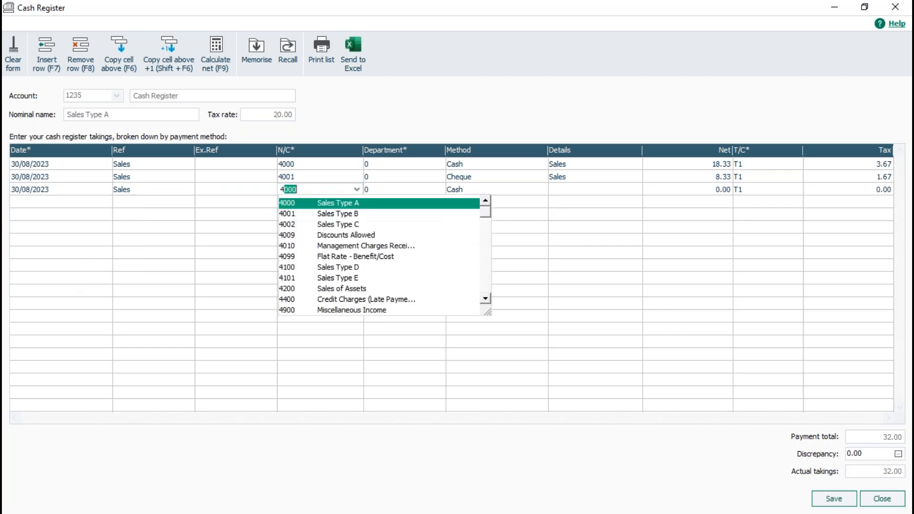
key(BackSpace)
text(2)
key(Tab)
key(Tab)
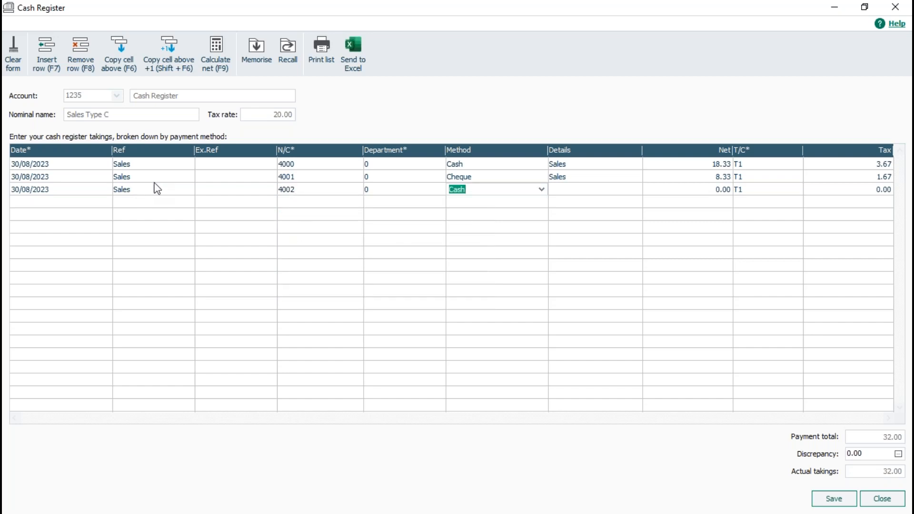
Step: Set the third line's payment method to Card, its details to Sales and its net amount to 50
click(540, 189)
double_click(469, 261)
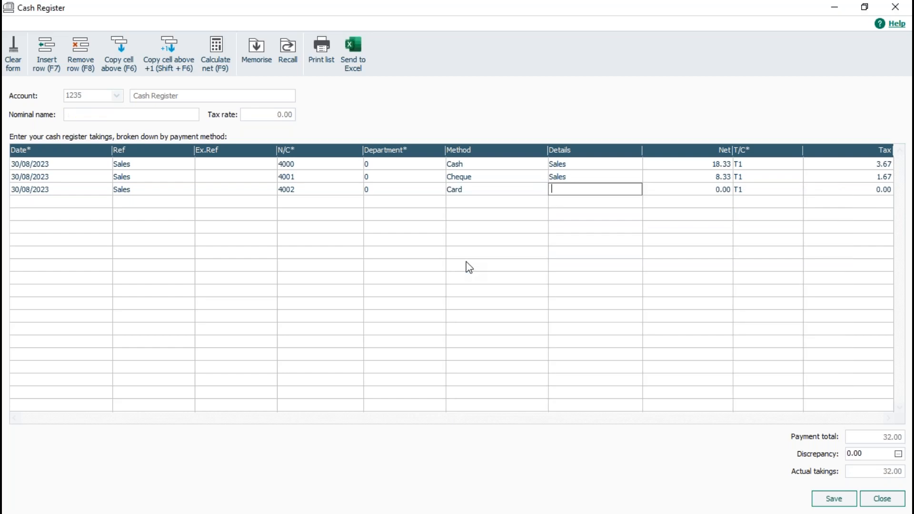
text(Sales)
key(Tab)
text(50)
key(Tab)
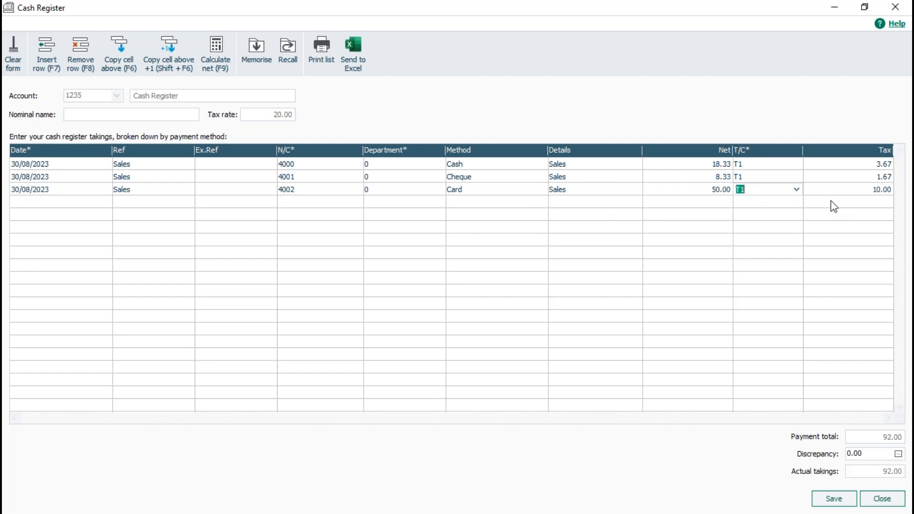
Step: Save the takings, close the Cash Register and view the posted entries in the transactions list
click(834, 500)
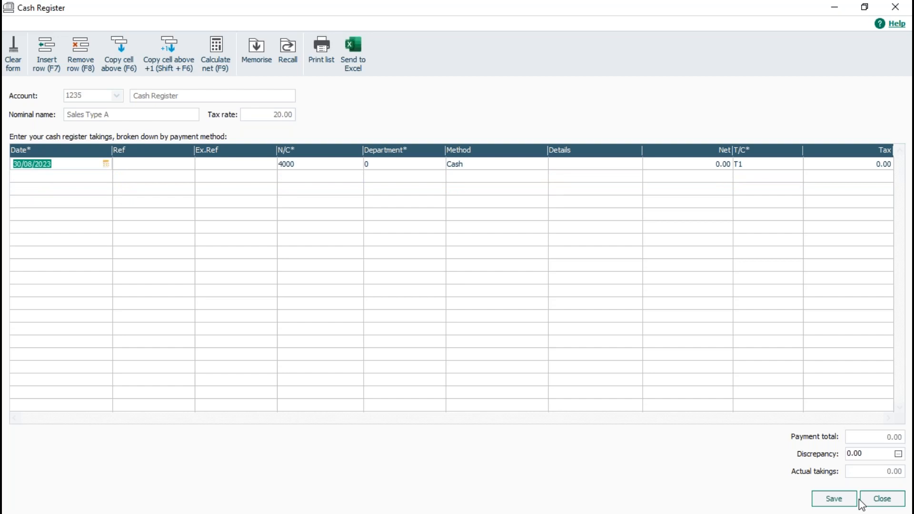
click(878, 500)
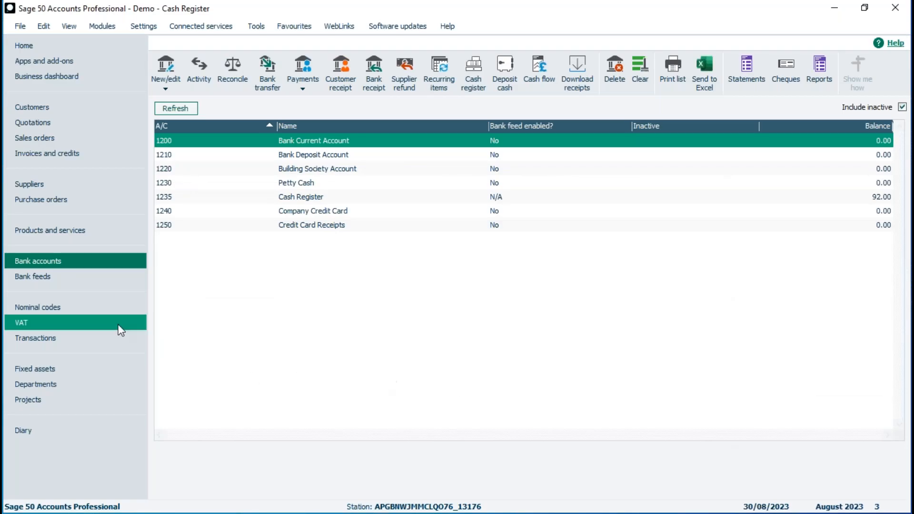
click(45, 343)
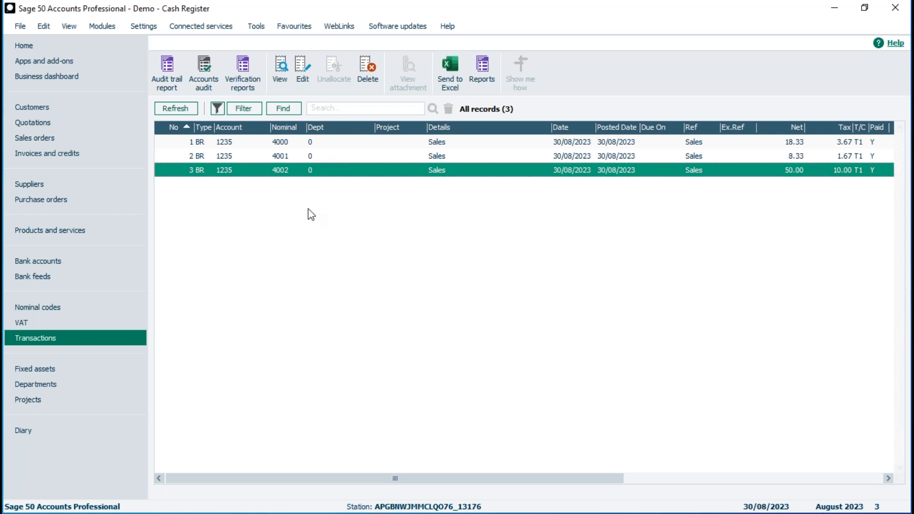
Step: Deposit all three takings from the Cash Register account into the Bank Current Account 1200, and save the deposit
click(86, 262)
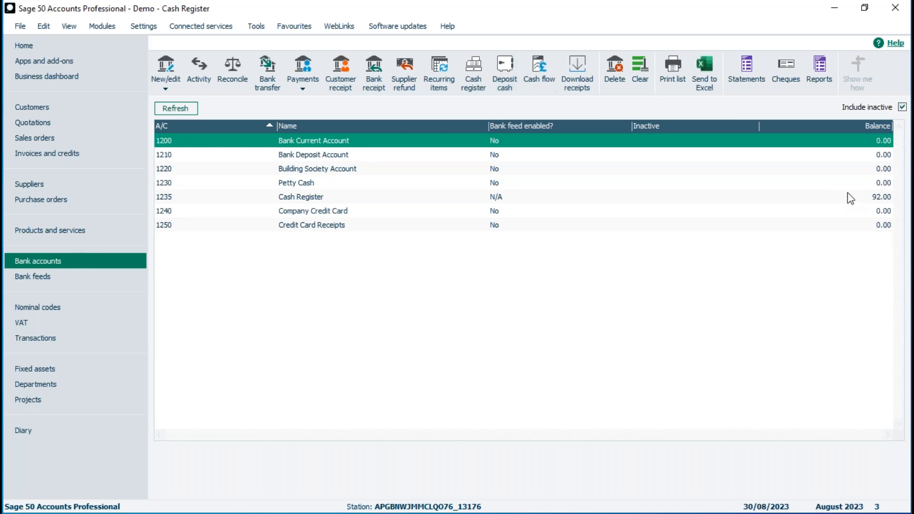
click(394, 198)
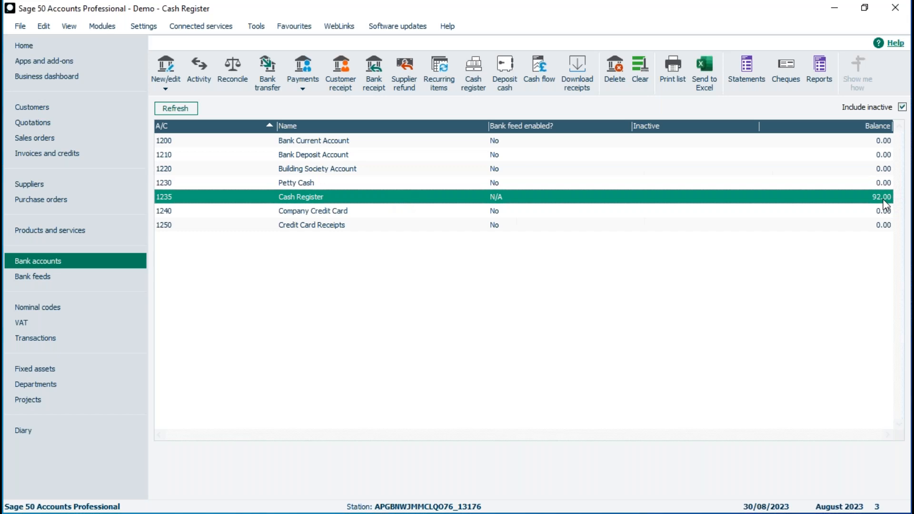
click(503, 79)
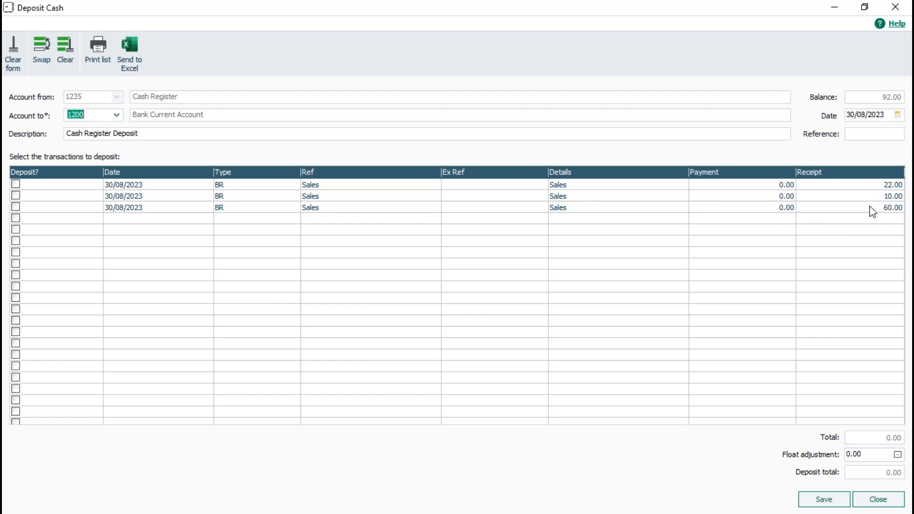
click(16, 184)
click(16, 196)
click(15, 207)
click(826, 500)
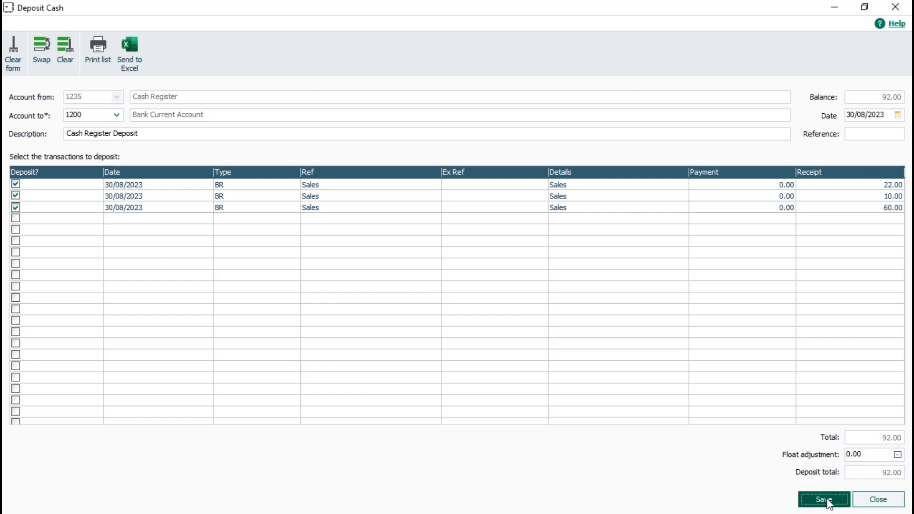
click(883, 497)
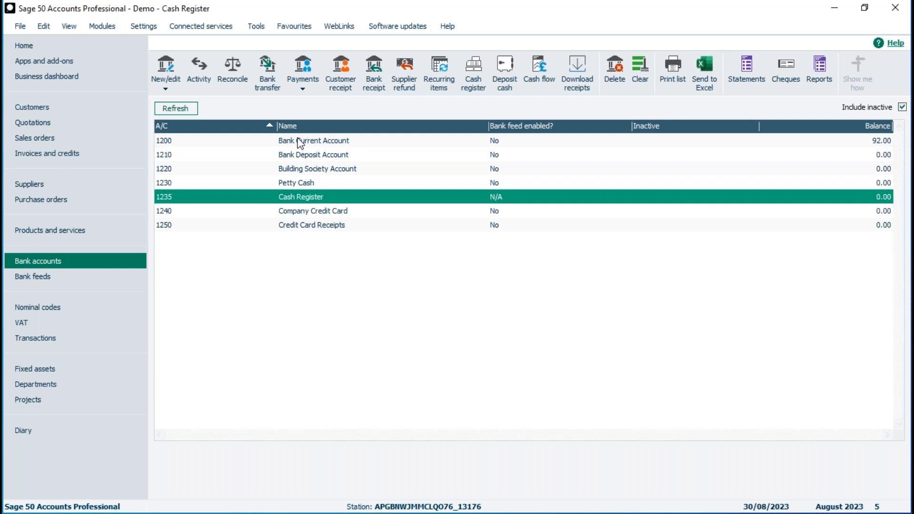
Step: Examine the Cash Register Deposit journal entries in the transactions list
click(40, 343)
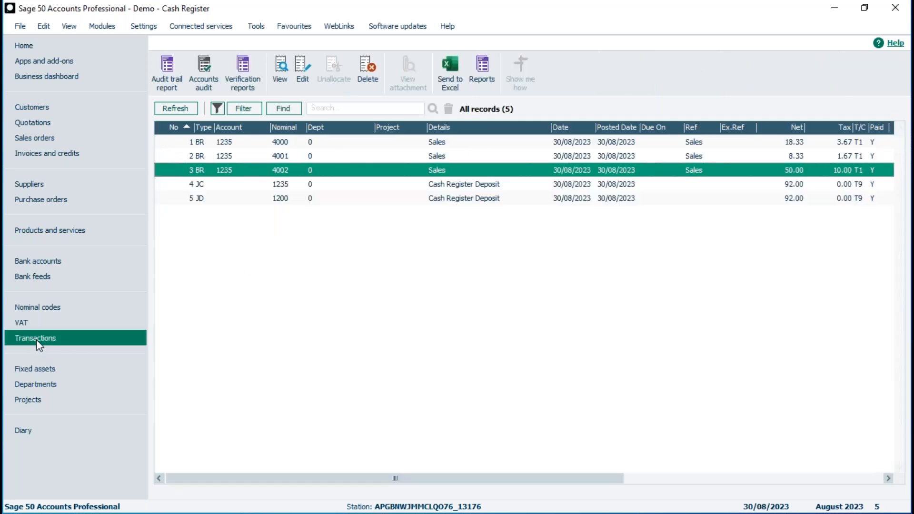
click(279, 188)
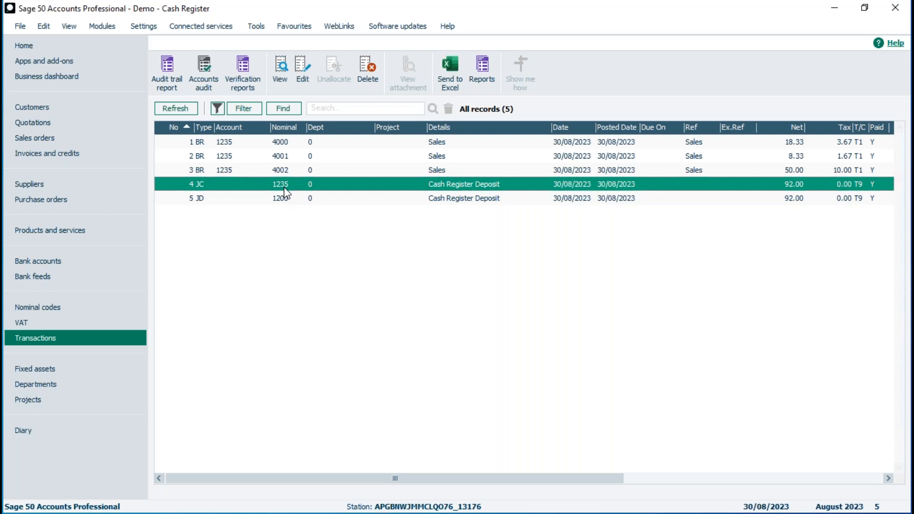
Step: Review the cash register settings in the Bank Defaults
click(144, 27)
click(164, 147)
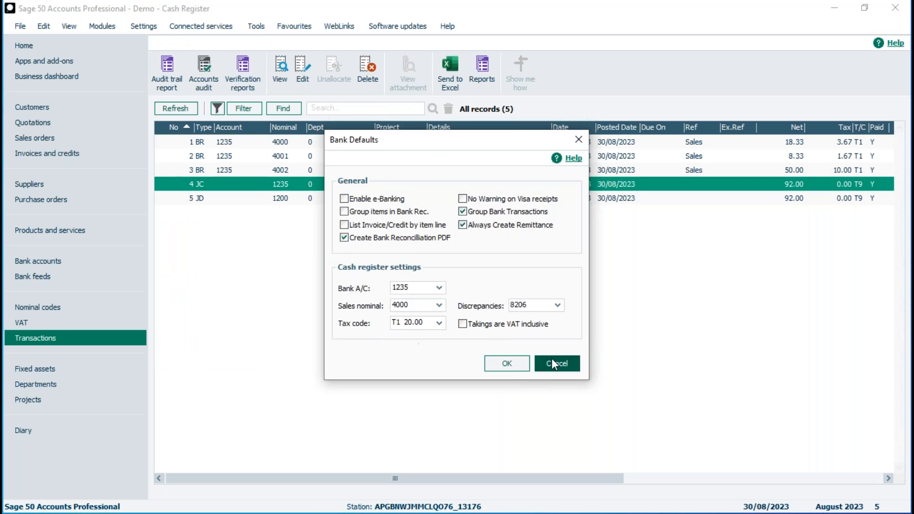
click(506, 363)
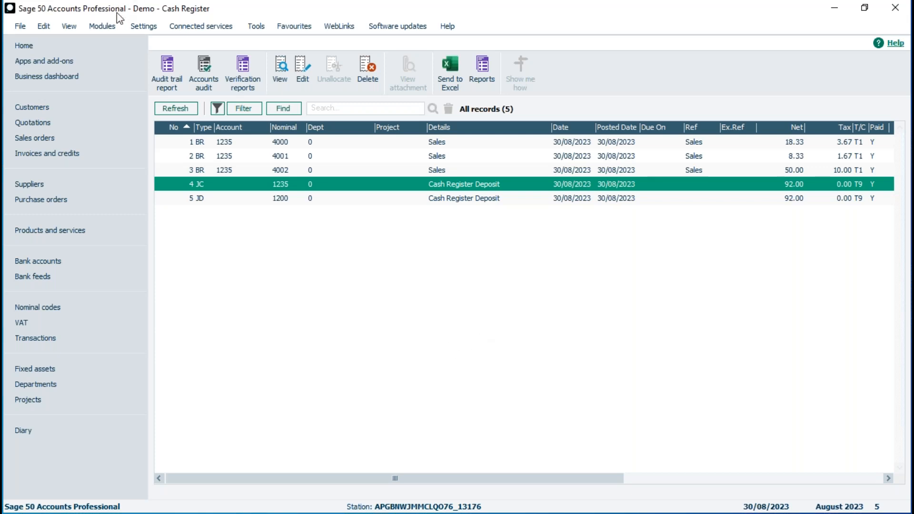
Step: Enable Takings are VAT inclusive in the Bank Defaults' cash register settings and save the change
click(140, 24)
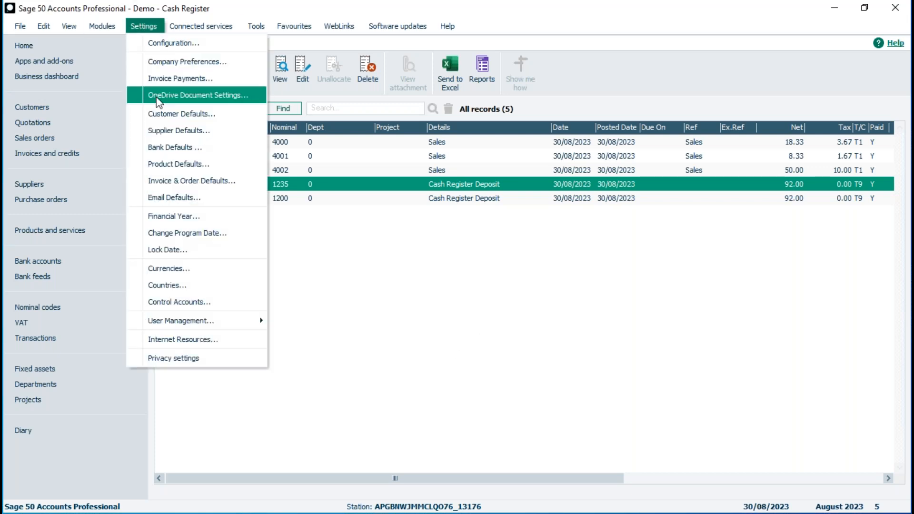
click(168, 150)
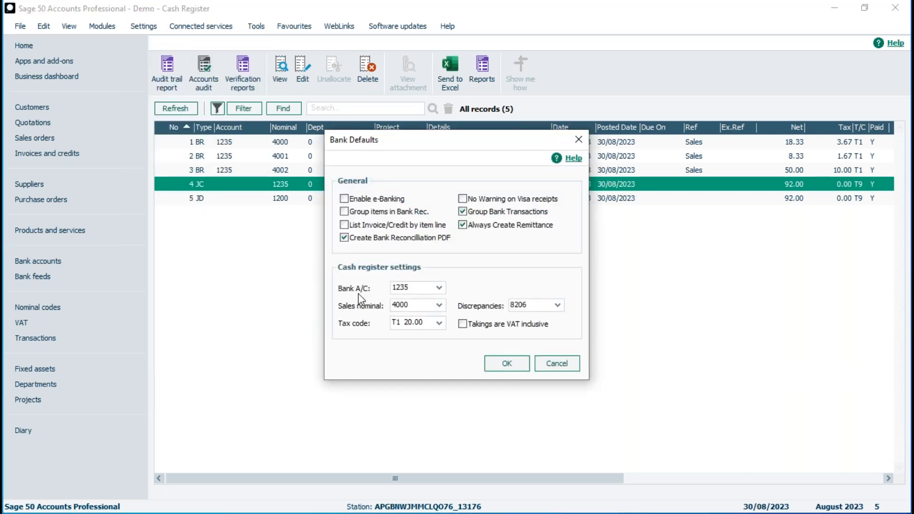
click(462, 326)
click(519, 368)
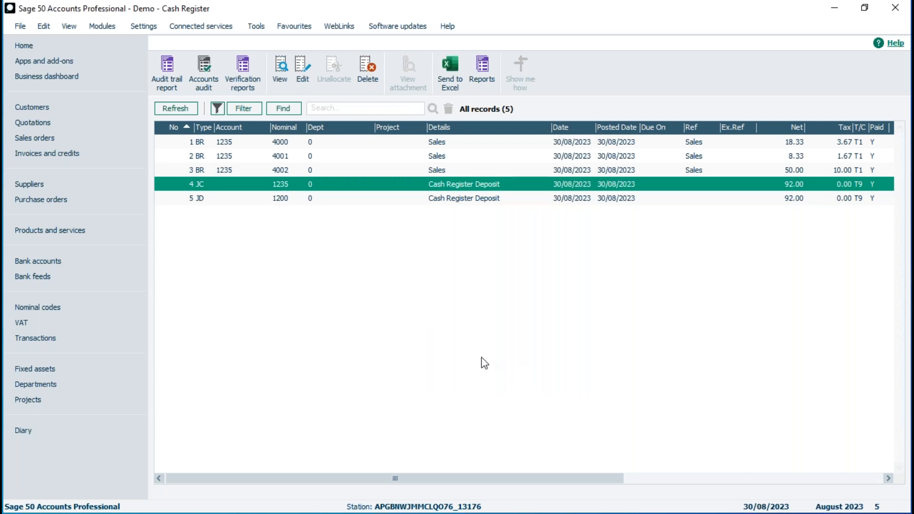
Step: Open the Cash Register from the bank accounts and enter Day2 as the first takings line's reference
click(37, 260)
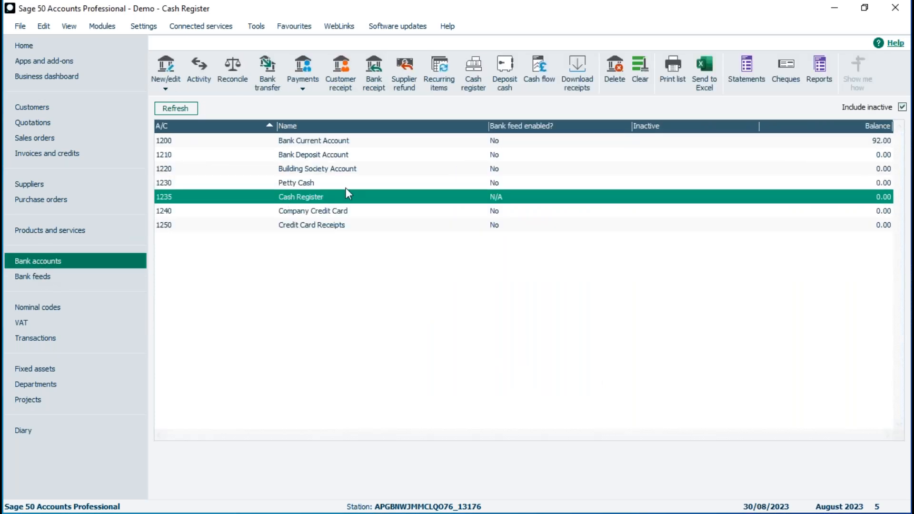
click(469, 66)
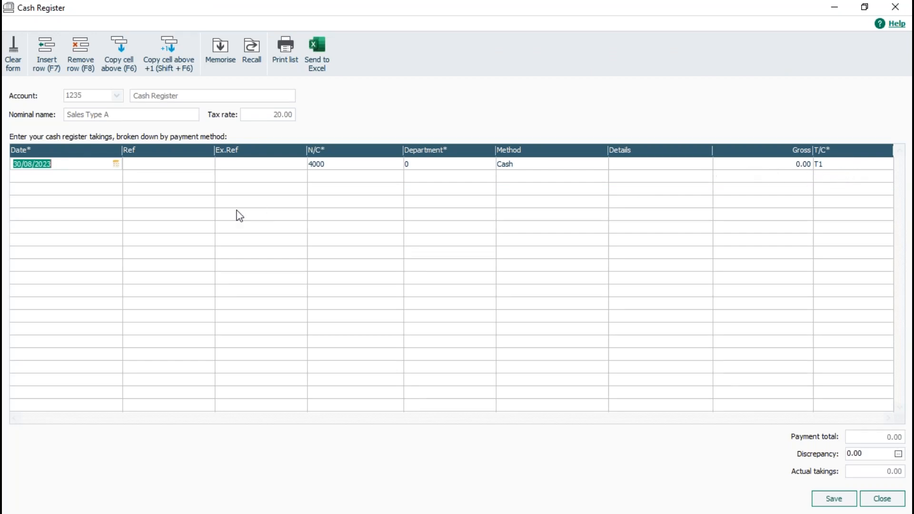
click(150, 168)
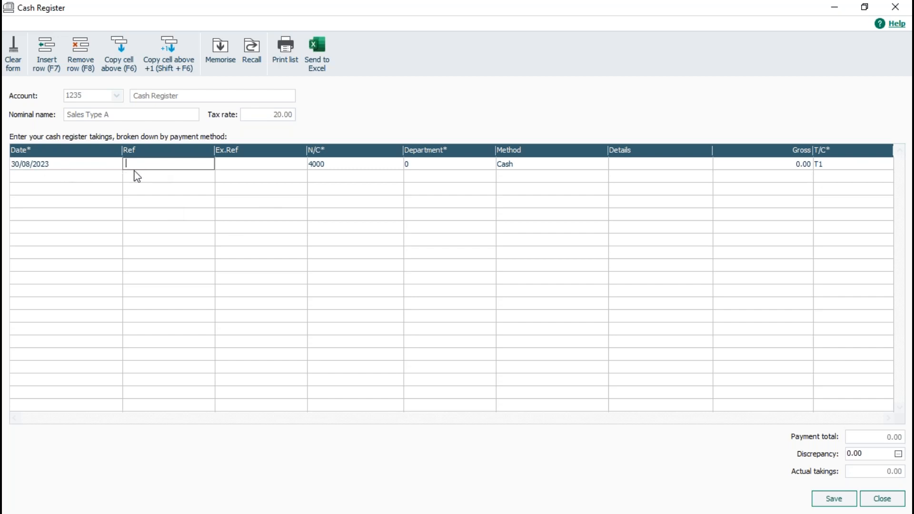
text(Day2)
key(Tab)
Step: Keep nominal code 4000 and method Cash on the Day2 line, and enter Sales as its details and 20 as its gross amount
key(Tab)
key(Tab)
key(Tab)
key(Tab)
text(Sales)
key(Tab)
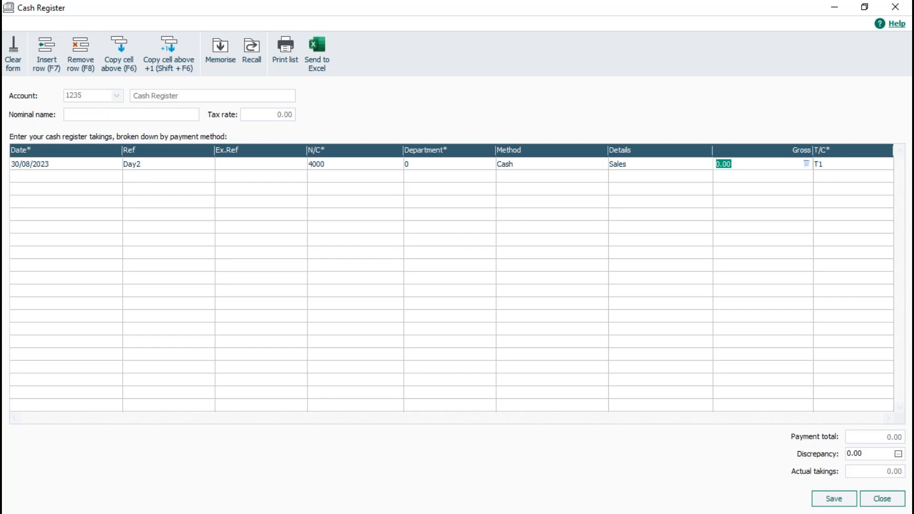
text(20)
key(Tab)
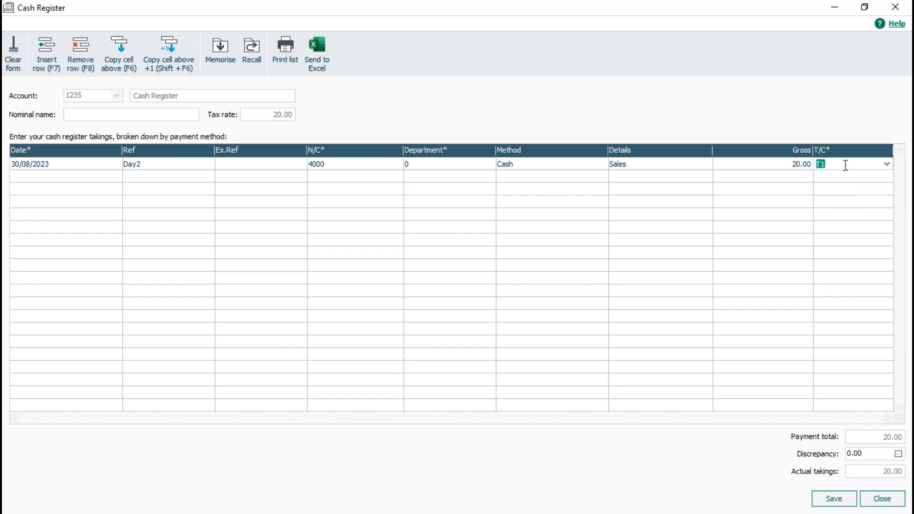
Step: Start a second line dated 30/08/2023, copy the Day2 reference from above and set its nominal code to 4001
click(104, 182)
key(Tab)
key(F6)
key(Tab)
key(Tab)
text(4001)
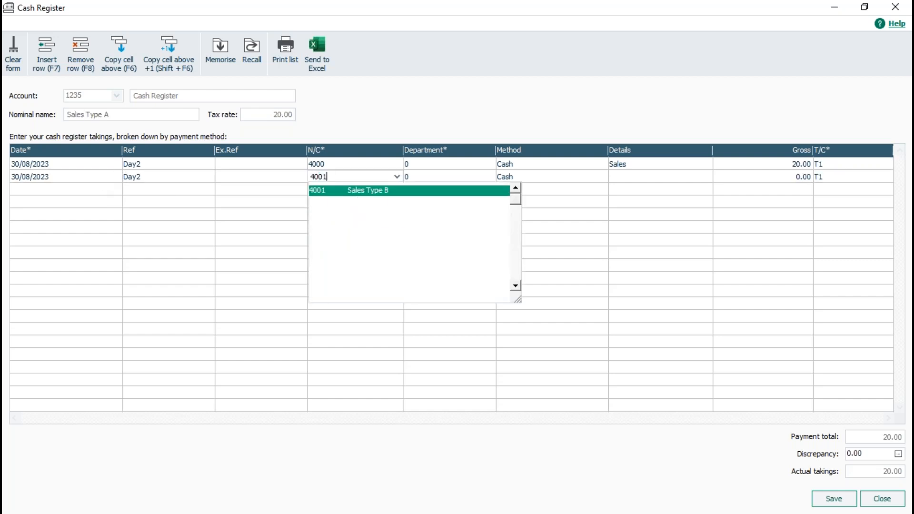
key(Tab)
key(Tab)
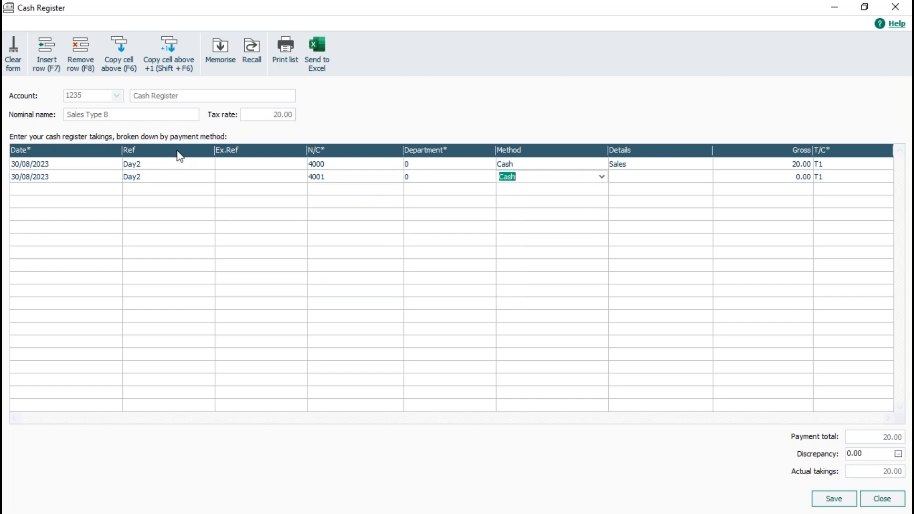
Step: Set the second Day2 line's payment method to Cheque and its details to Sales
click(601, 177)
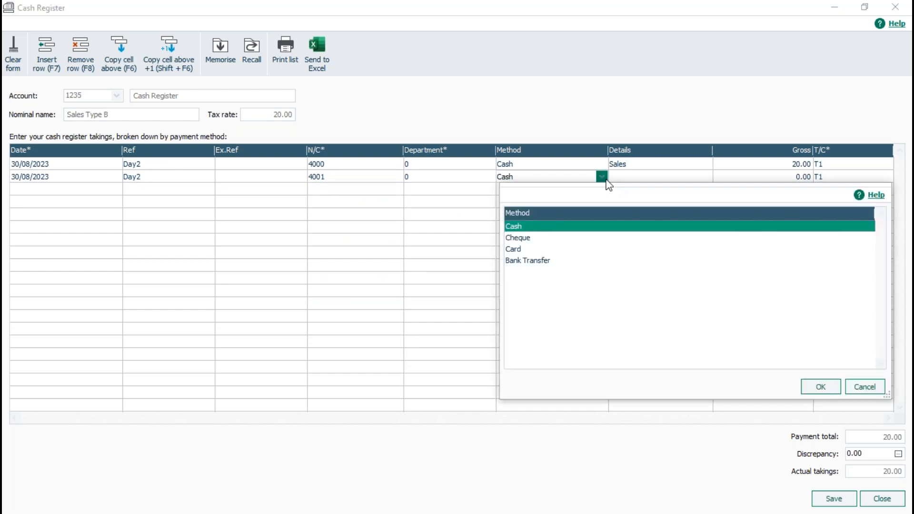
double_click(519, 240)
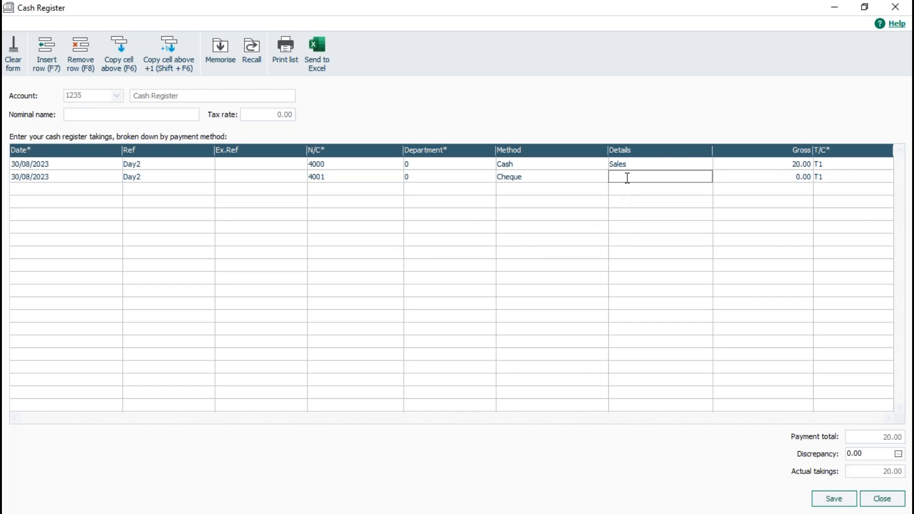
text(Sales)
key(Tab)
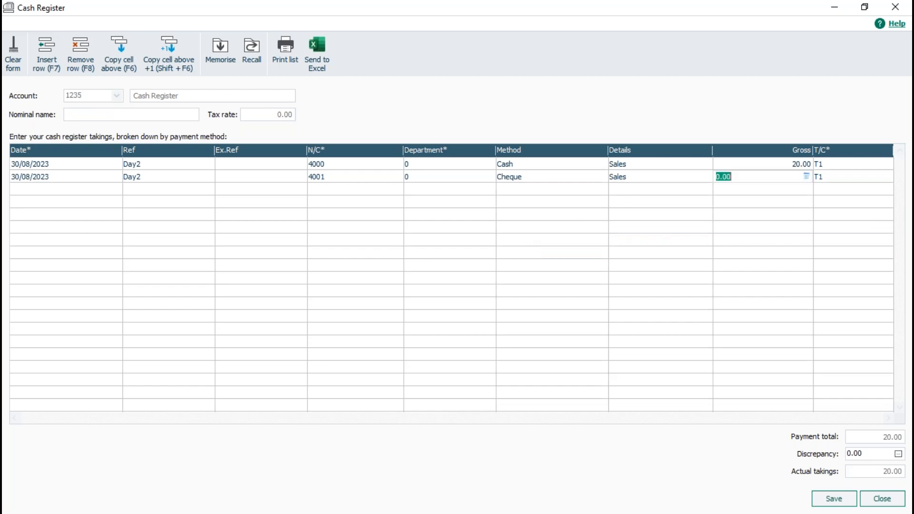
Step: Enter 30 as the gross amount of the second Day2 line and select tax code T1
text(30)
key(Tab)
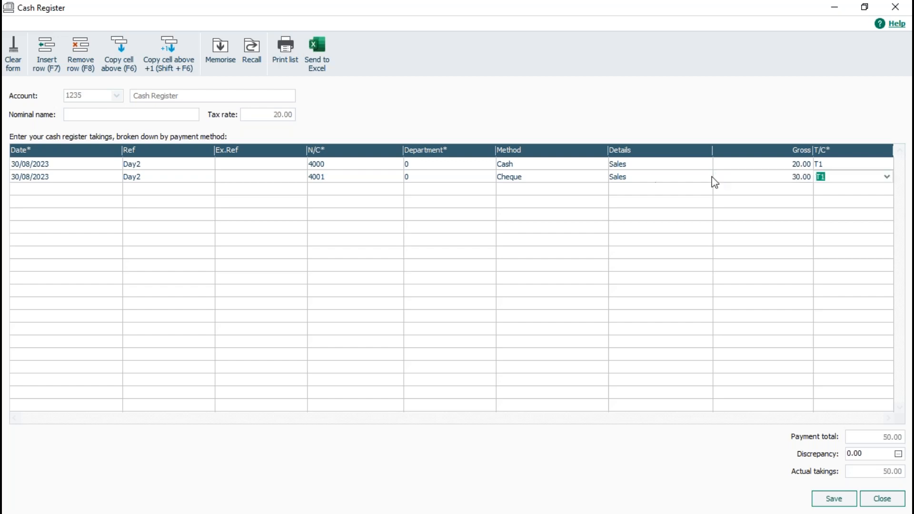
click(886, 177)
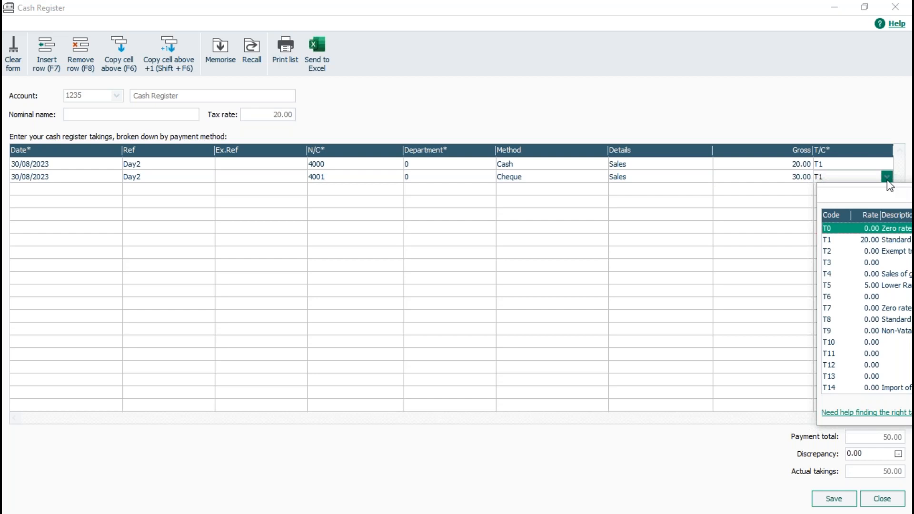
click(862, 241)
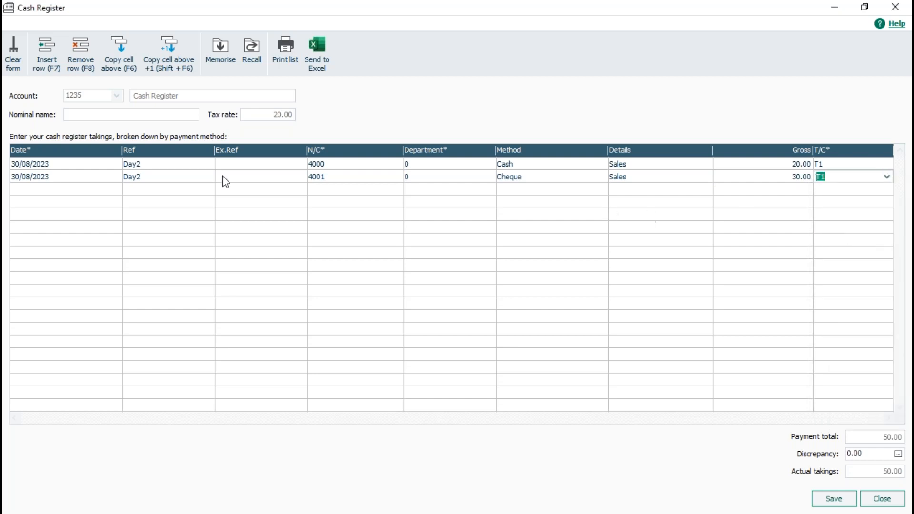
Step: Start a third takings line dated 30/08/2023 with reference Day2 and set its nominal code to 4002
click(92, 193)
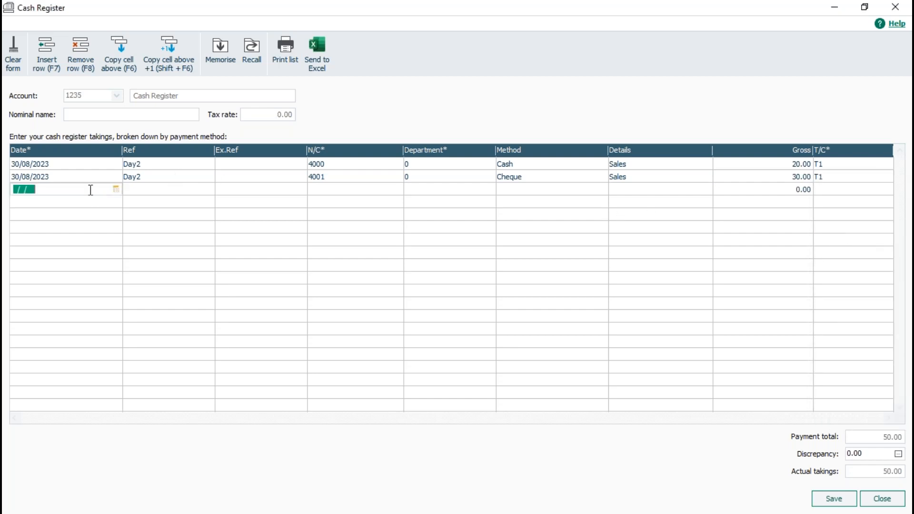
key(Tab)
key(Tab)
key(Tab)
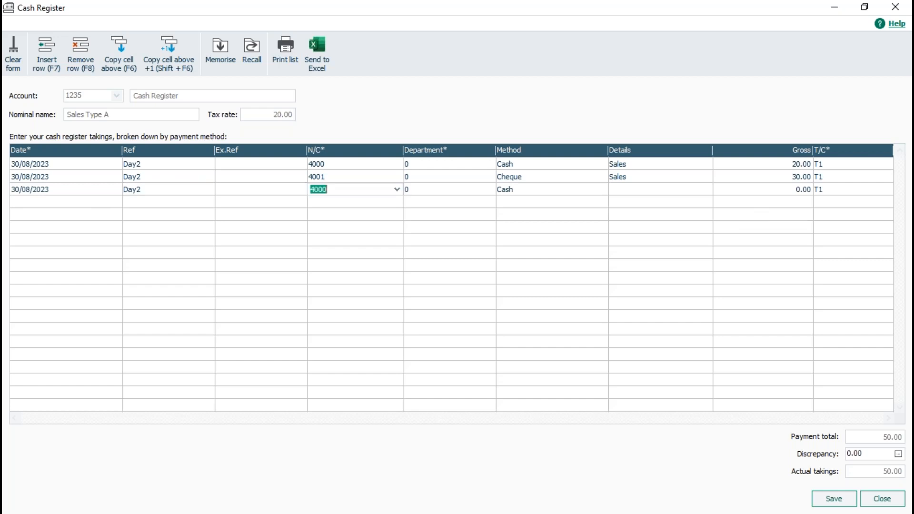
text(4002)
key(Tab)
key(Tab)
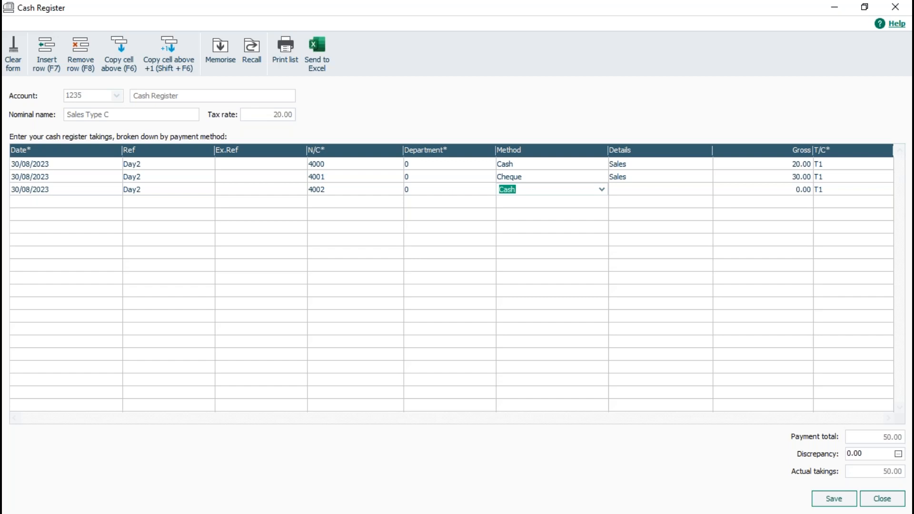
Step: Set the third Day2 line's payment method to Card, its details to Sales and its gross amount to 50
click(602, 191)
click(533, 275)
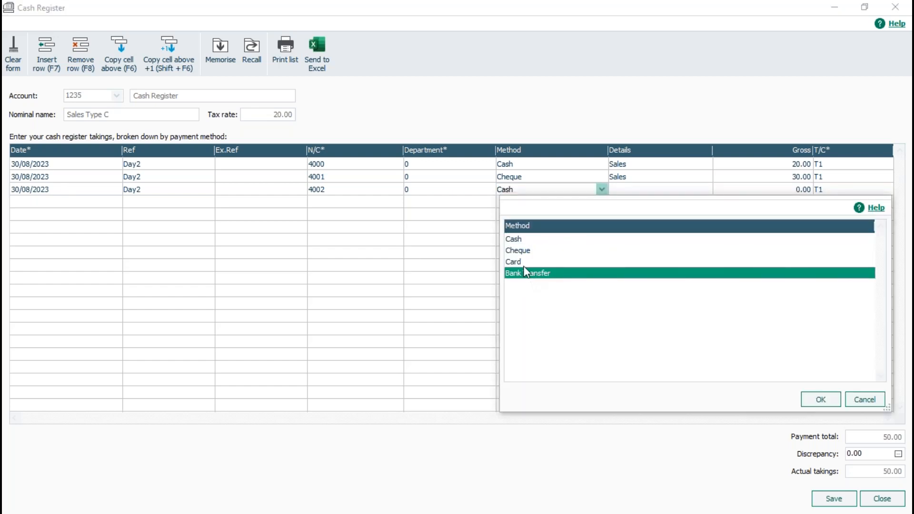
click(519, 263)
double_click(519, 263)
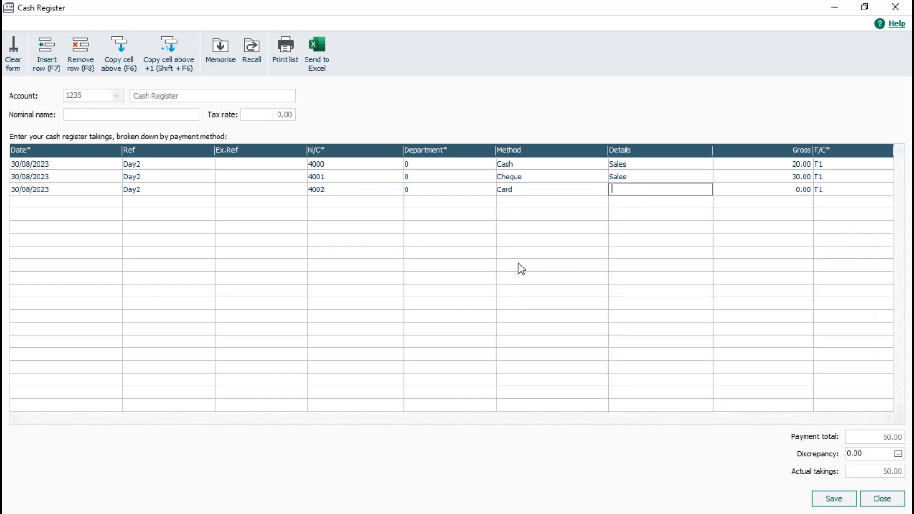
text(Sales)
key(Tab)
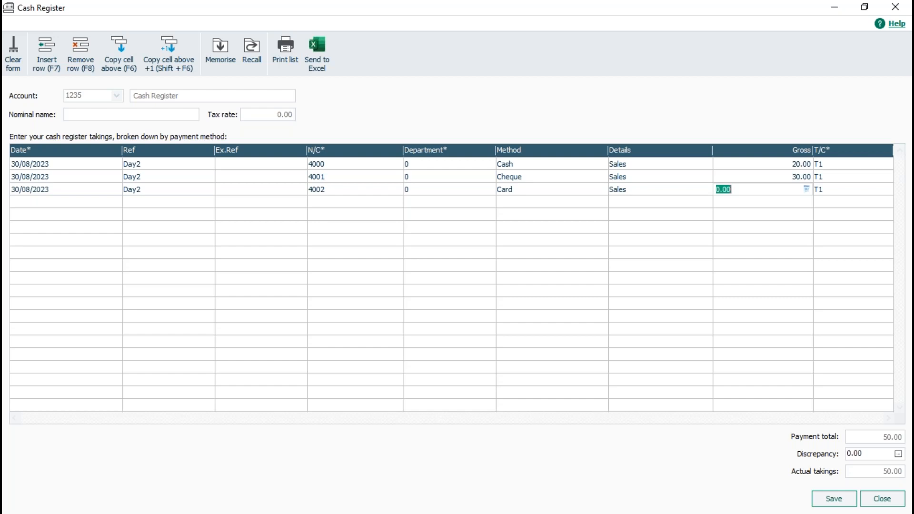
text(50)
key(Tab)
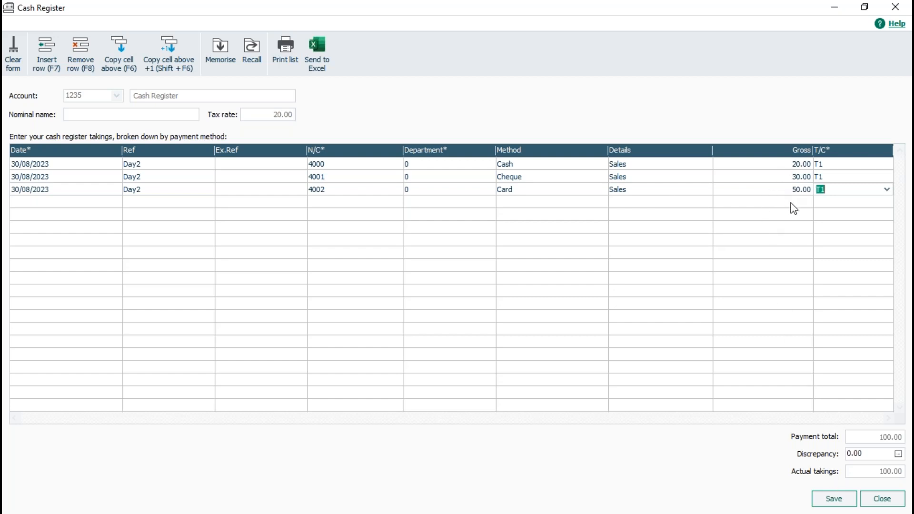
Step: Save the Day2 takings and examine their postings in the transactions list
click(850, 502)
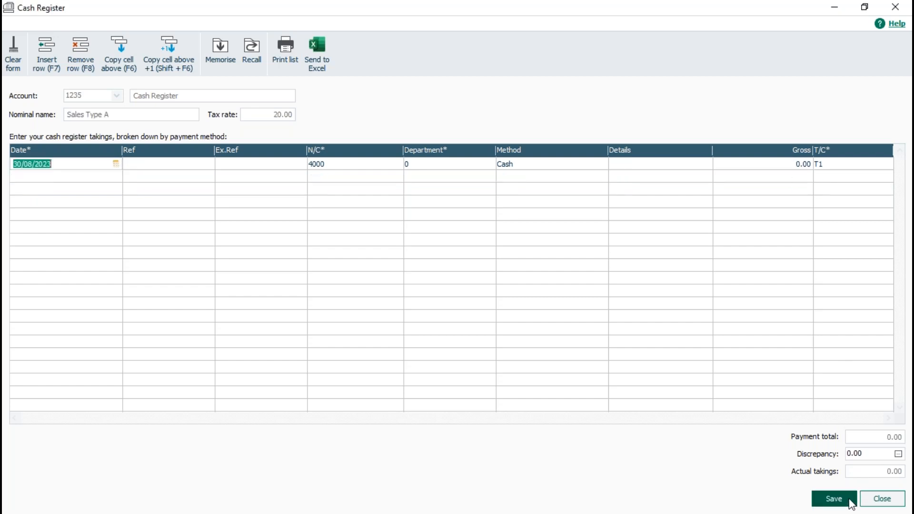
click(886, 501)
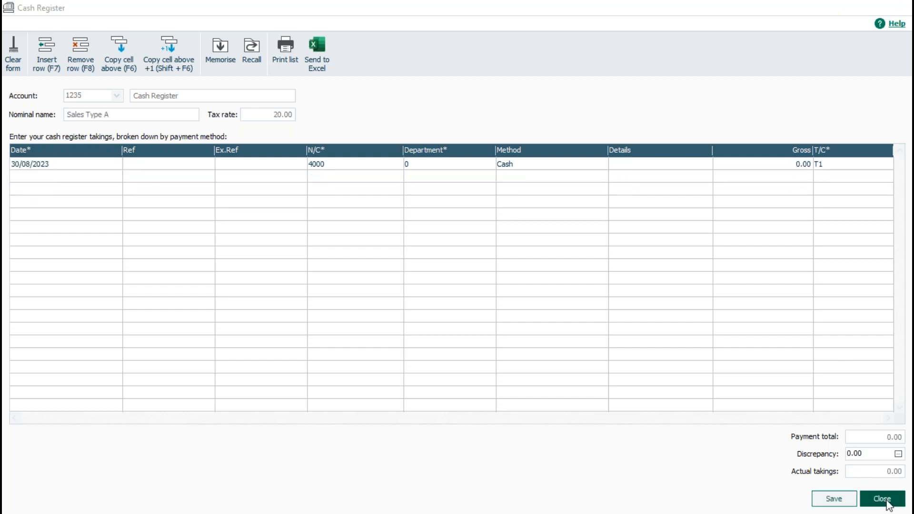
click(38, 338)
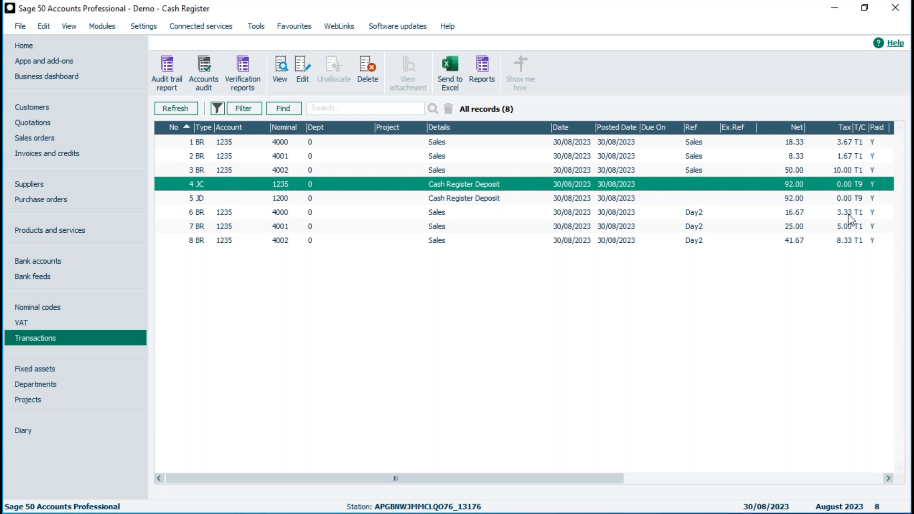
Step: Deposit the three Day2 receipts from the Cash Register into the Bank Current Account, and check for any takings left to deposit
click(38, 265)
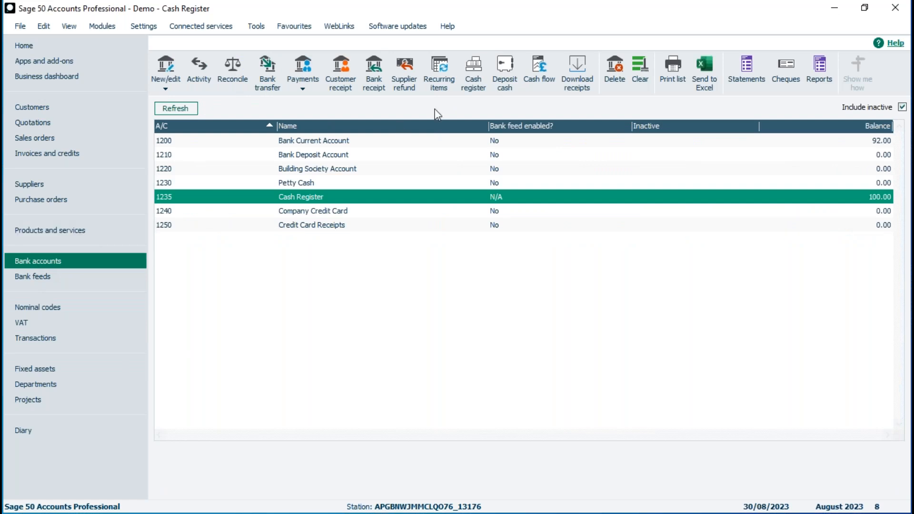
click(507, 74)
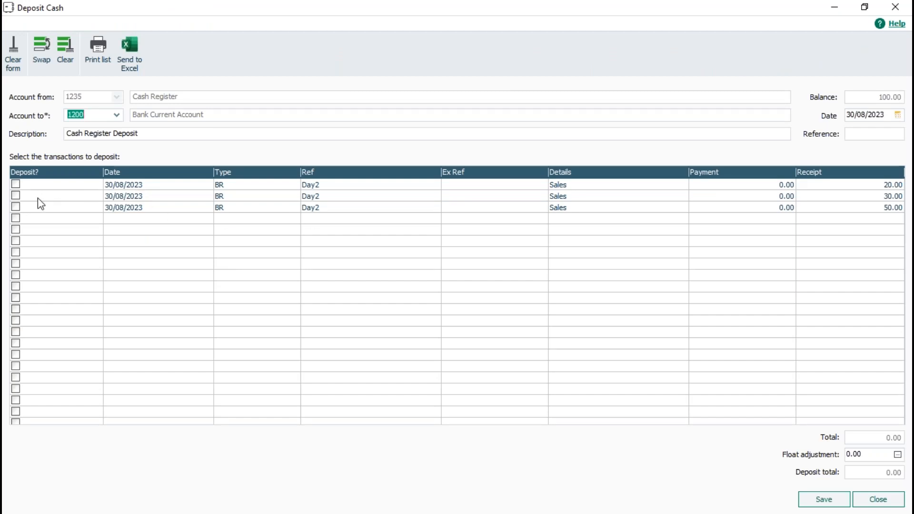
click(16, 184)
click(15, 195)
click(16, 208)
click(830, 501)
click(884, 504)
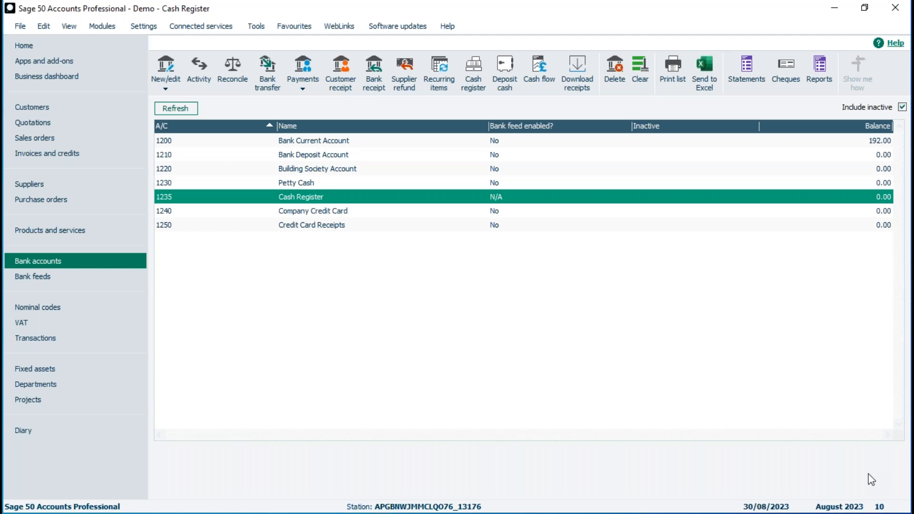
click(505, 80)
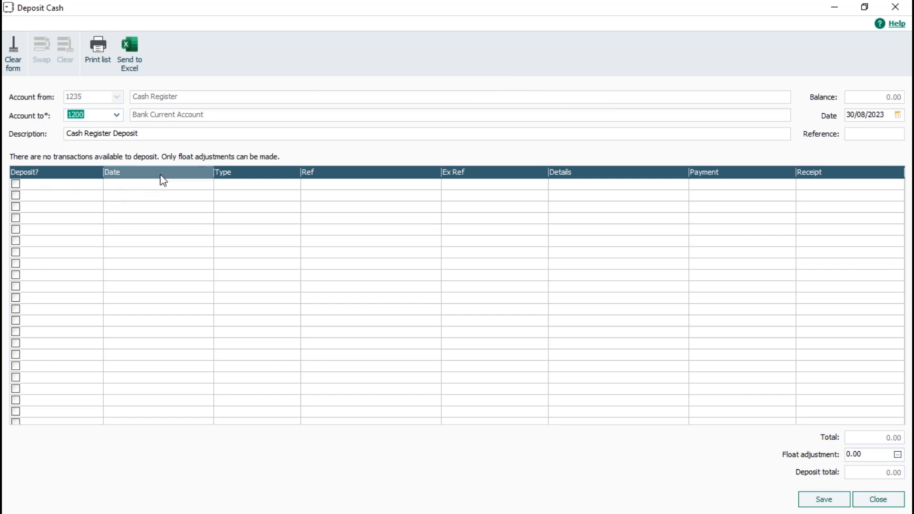
click(893, 501)
Step: Open the Cash Register and enter Day3 as the first line's reference, keeping nominal code 4000 and method Cash
click(480, 64)
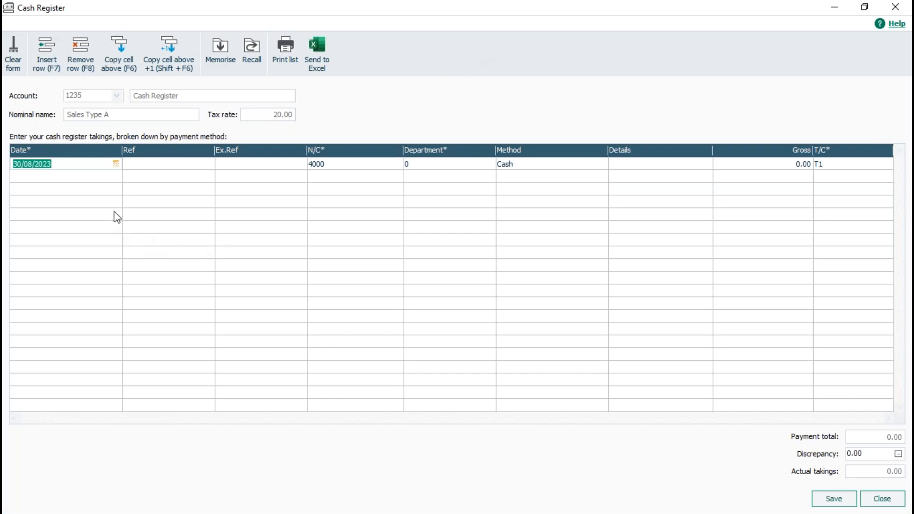
click(149, 164)
text(Day3)
key(Tab)
key(Tab)
key(Tab)
key(Tab)
key(Tab)
Step: Enter Sales as the Day3 line's details and 100 as its gross amount
text(Sales)
key(Tab)
text(188)
key(BackSpace)
key(BackSpace)
text(9)
key(BackSpace)
text(00)
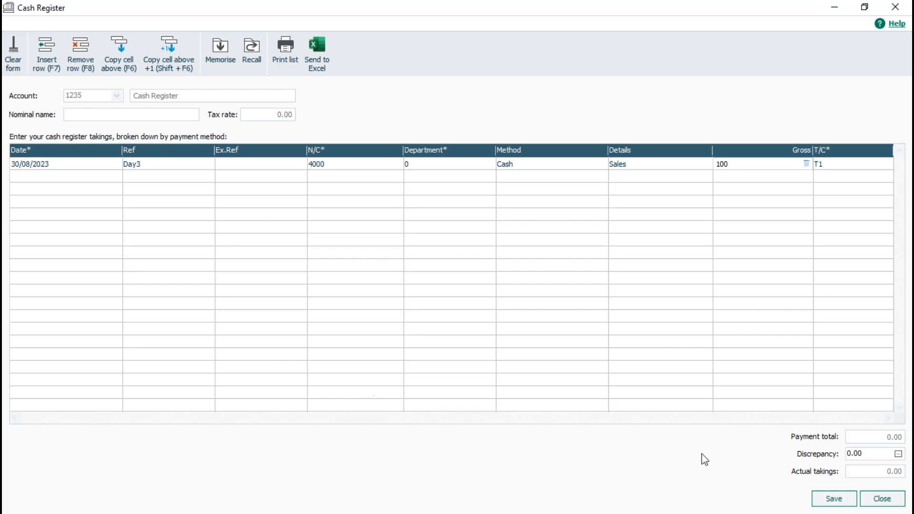
Step: Record a discrepancy on the Day3 takings as a shortfall of 5 with the reference Shortfall
click(872, 453)
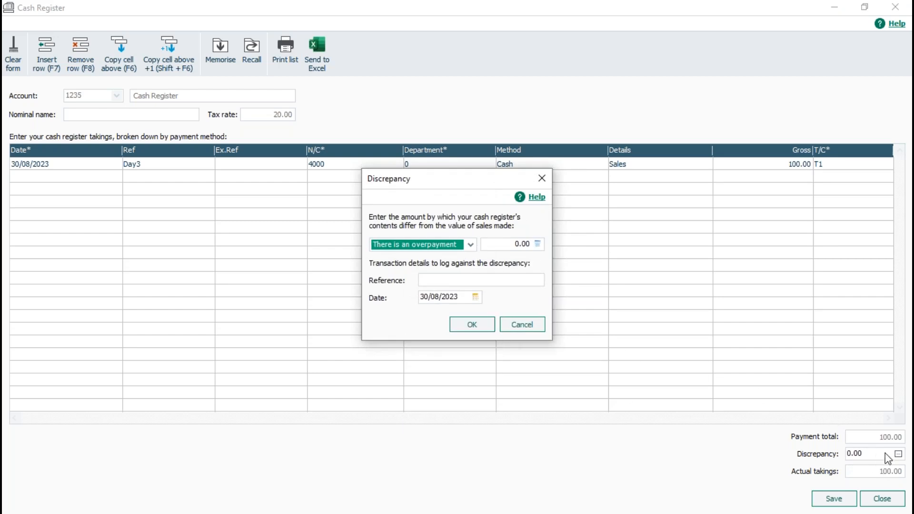
click(470, 244)
click(420, 266)
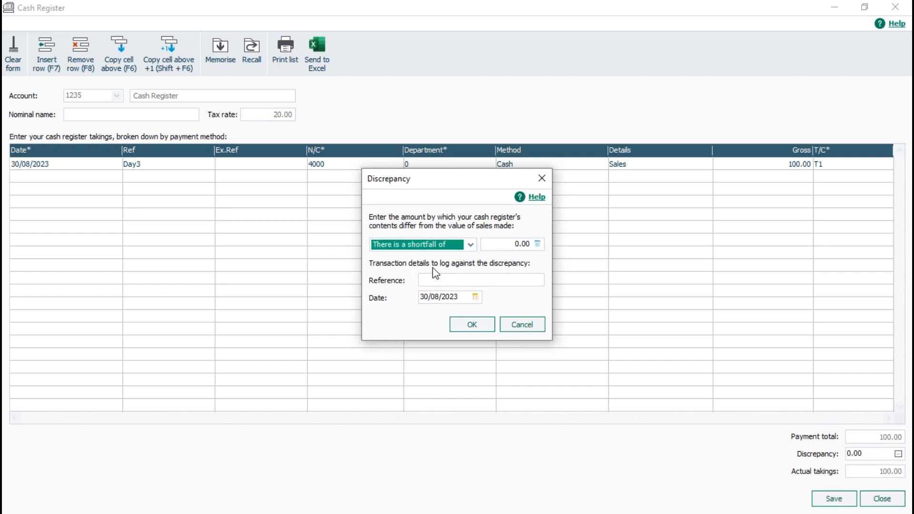
click(503, 243)
drag(504, 244, 486, 245)
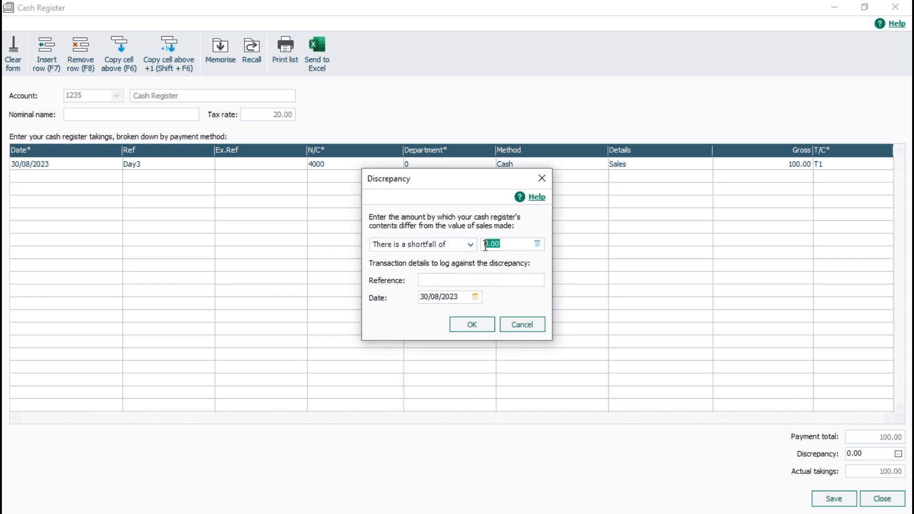
text(5)
click(467, 279)
text(Shortfall)
click(472, 329)
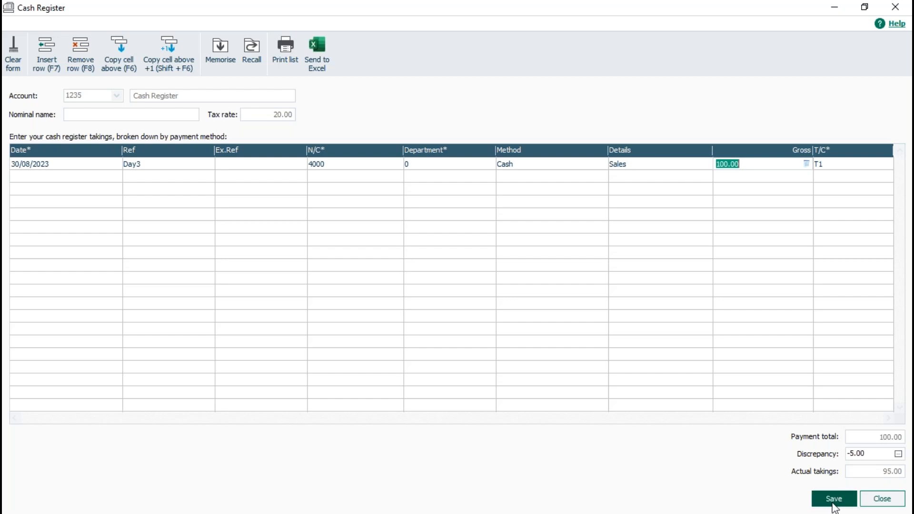
Step: Save the Day3 takings and examine the sales and shortfall postings in the transactions list
click(834, 504)
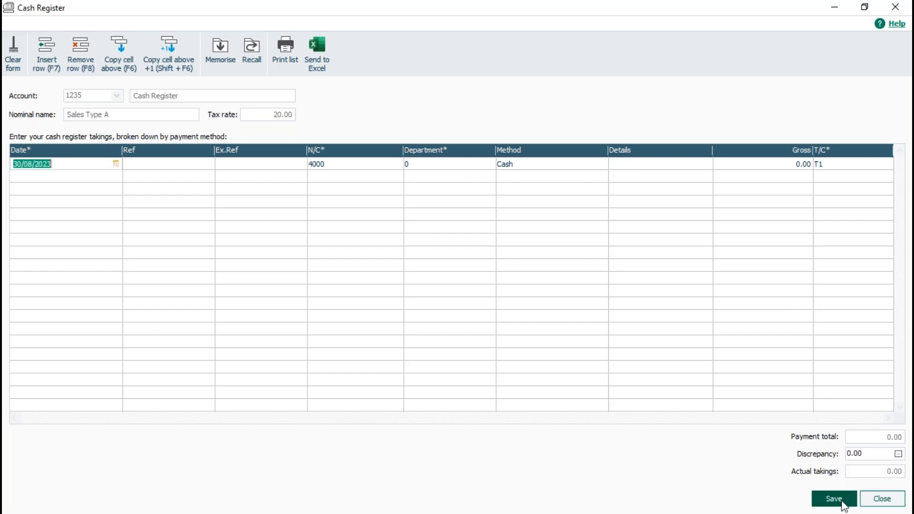
click(882, 500)
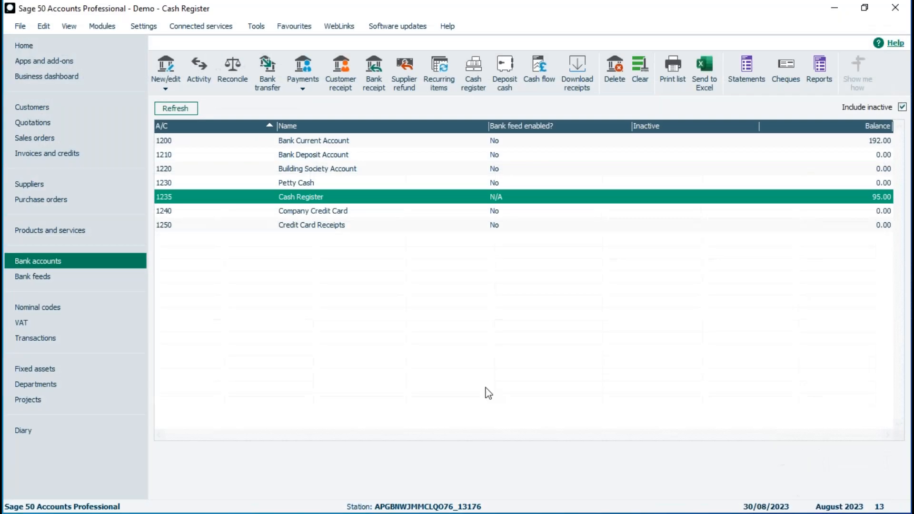
click(52, 338)
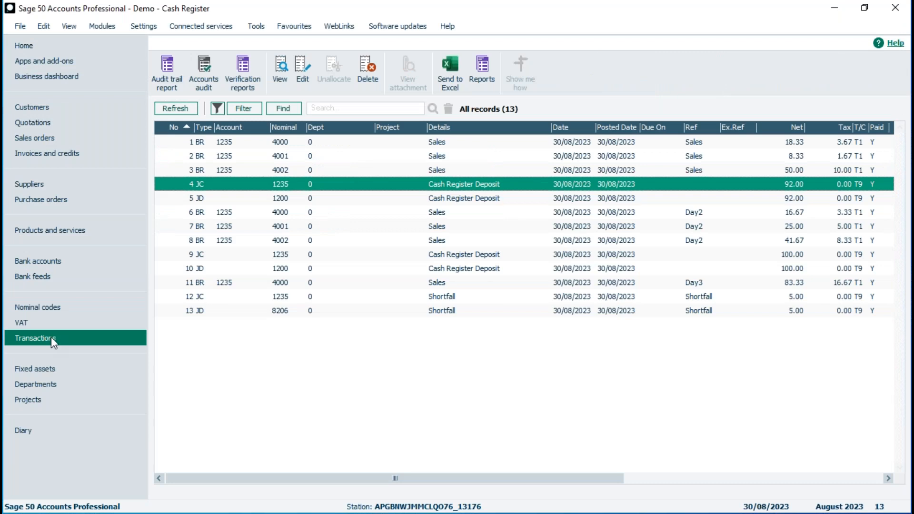
click(274, 285)
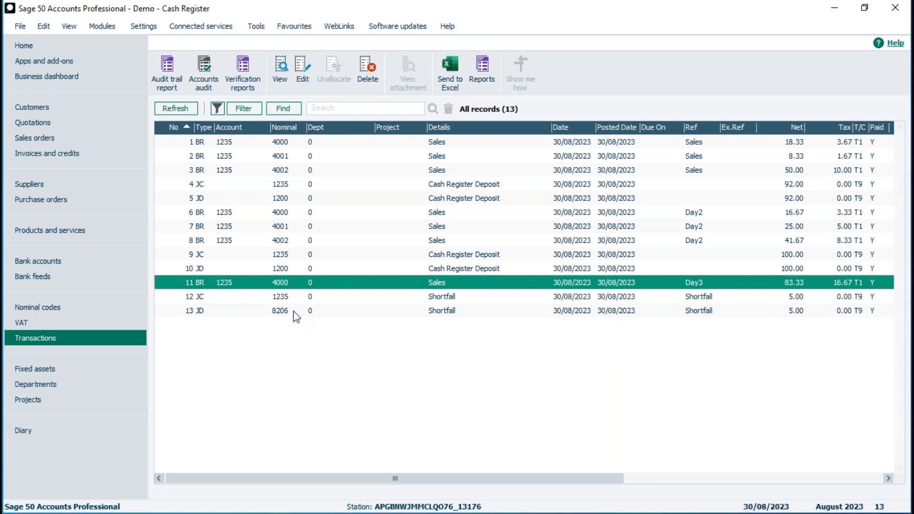
Step: Start a cash deposit from the Cash Register account and include the Day3 receipt and the Shortfall entry
click(52, 264)
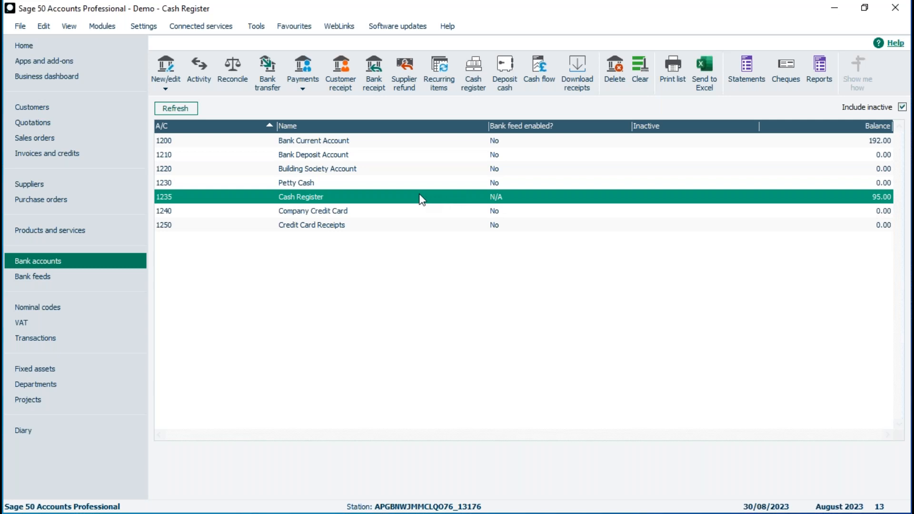
click(508, 68)
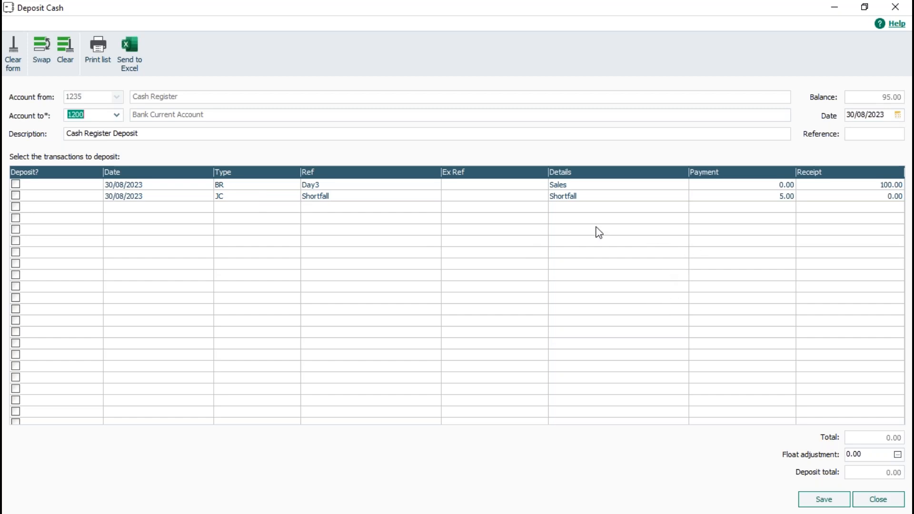
click(15, 184)
click(16, 195)
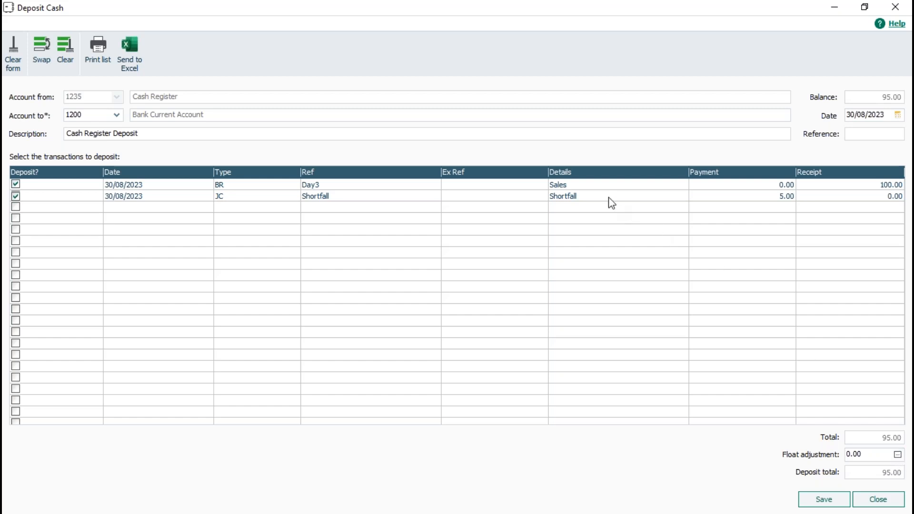
Step: Increase the cash register float by 15, then save and close the deposit
click(898, 455)
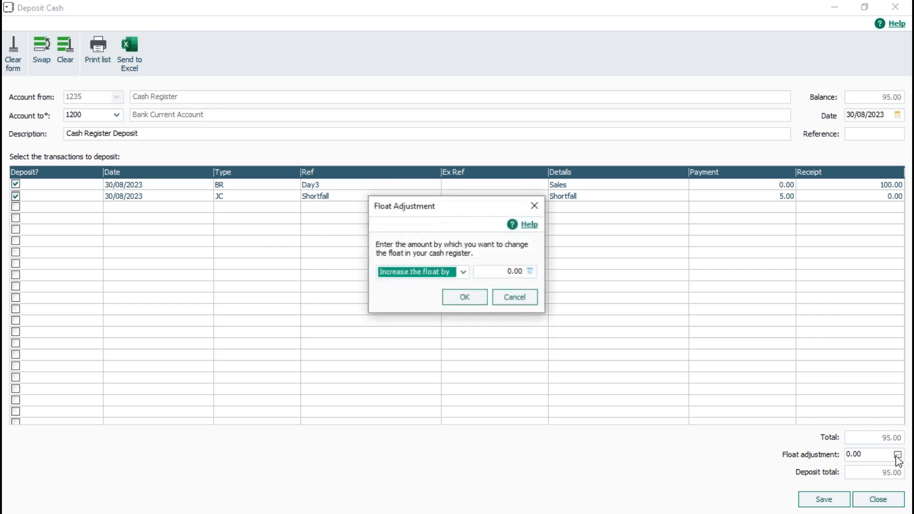
click(504, 277)
drag(491, 273, 421, 280)
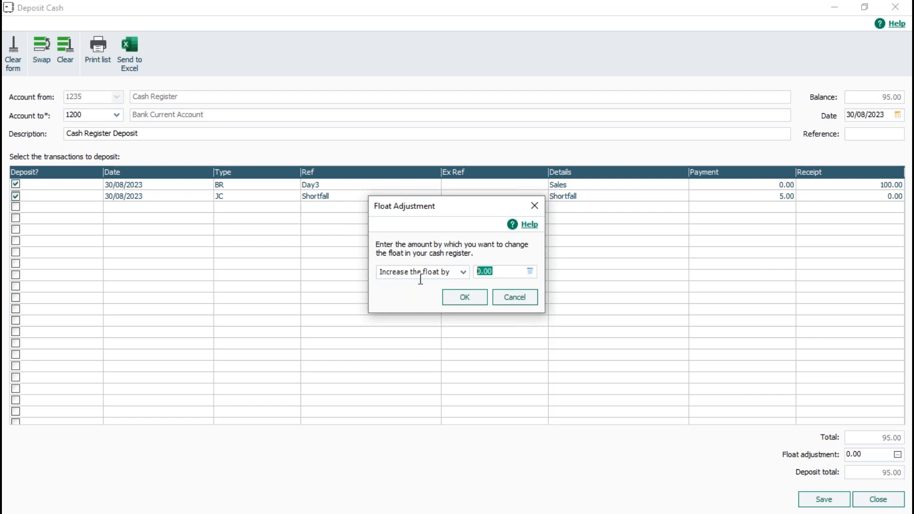
text(15)
click(465, 298)
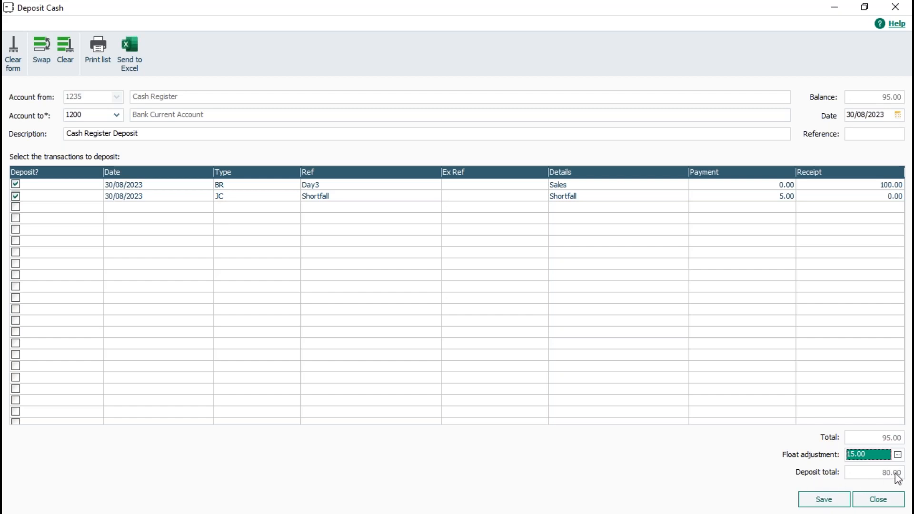
click(826, 500)
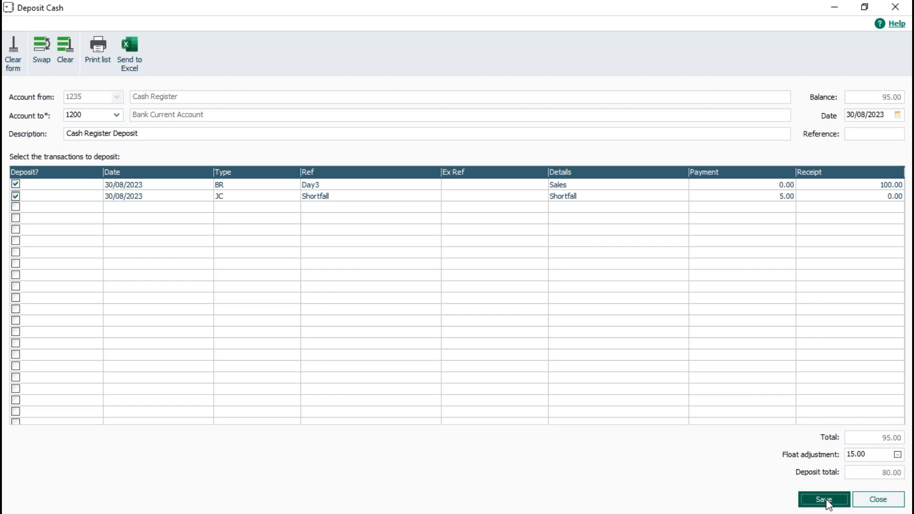
click(878, 500)
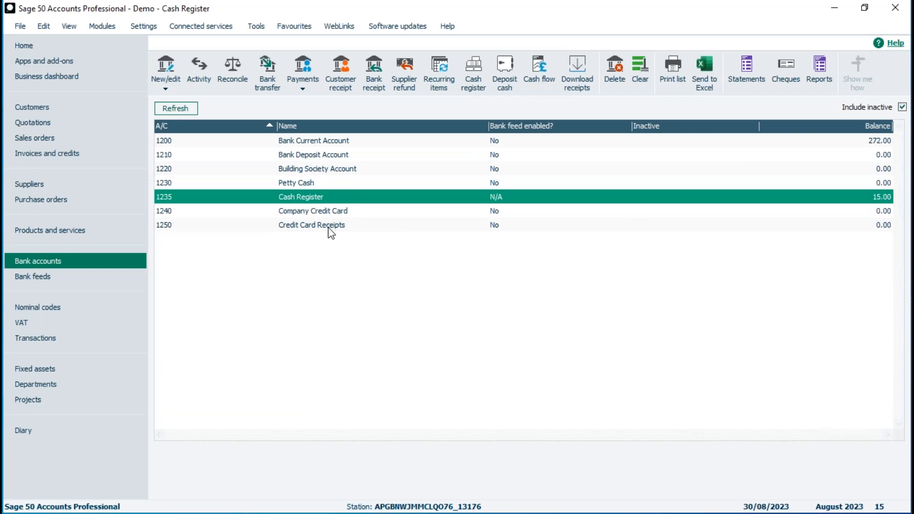
Step: Examine the cash register deposit postings in the transactions list and the account details of the Cash Register bank record
click(37, 339)
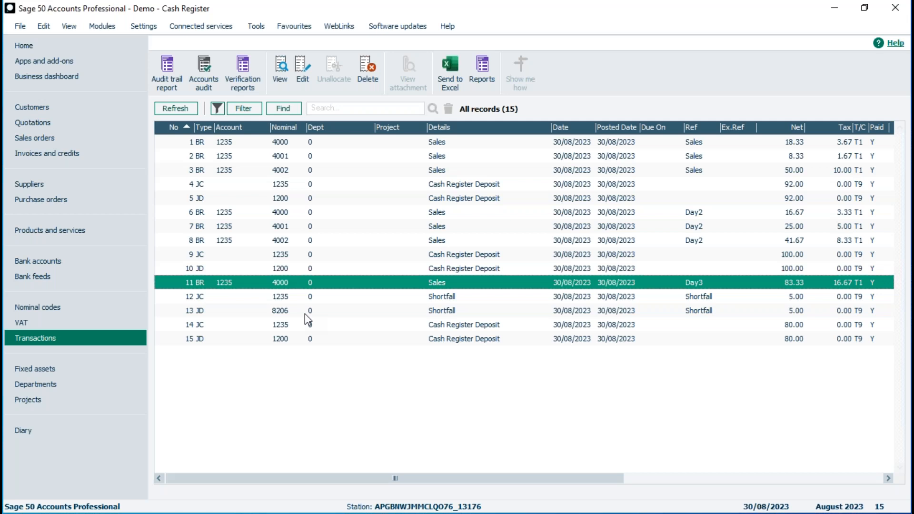
click(38, 263)
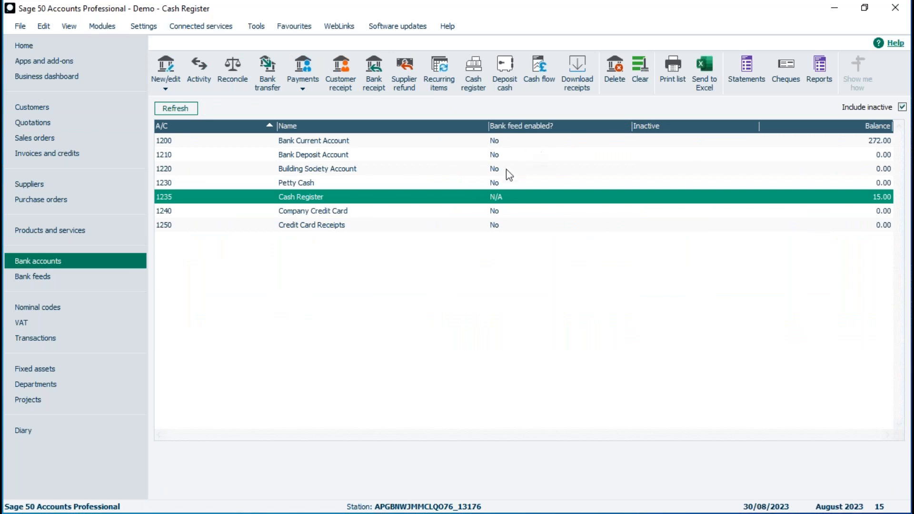
double_click(300, 202)
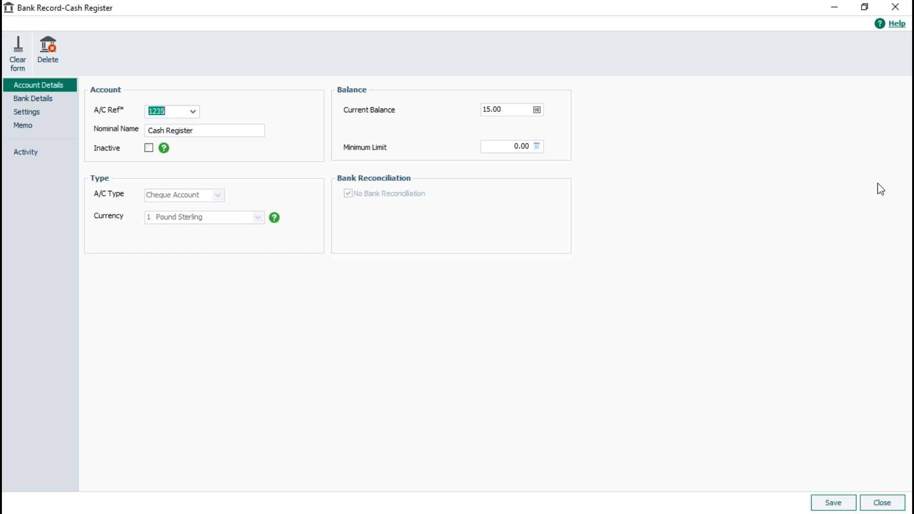
click(883, 505)
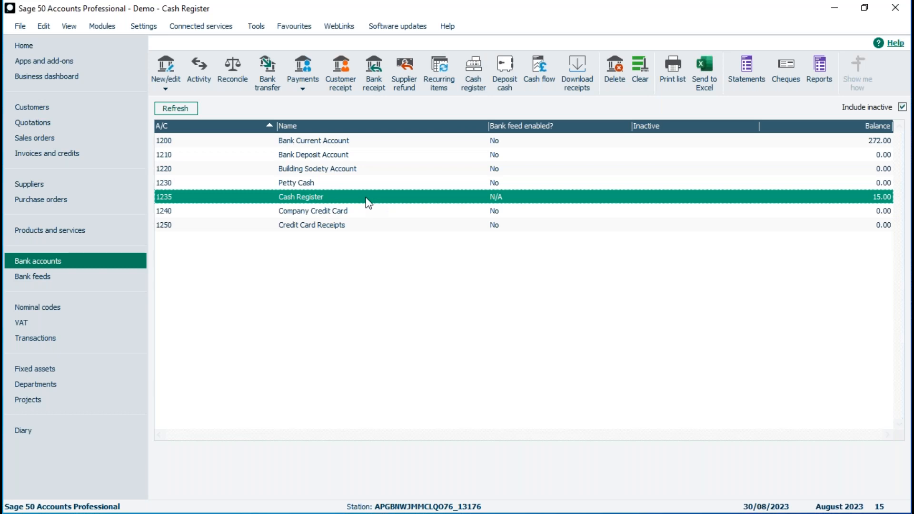
Step: Start a bank payment from the Cash Register account with the reference Pyt and nominal code 7300 Vehicle Fuel
click(312, 86)
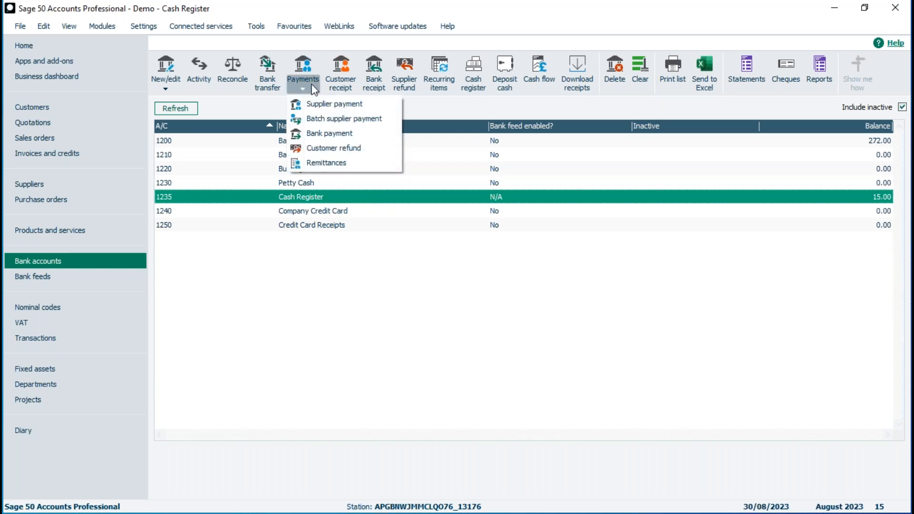
click(312, 134)
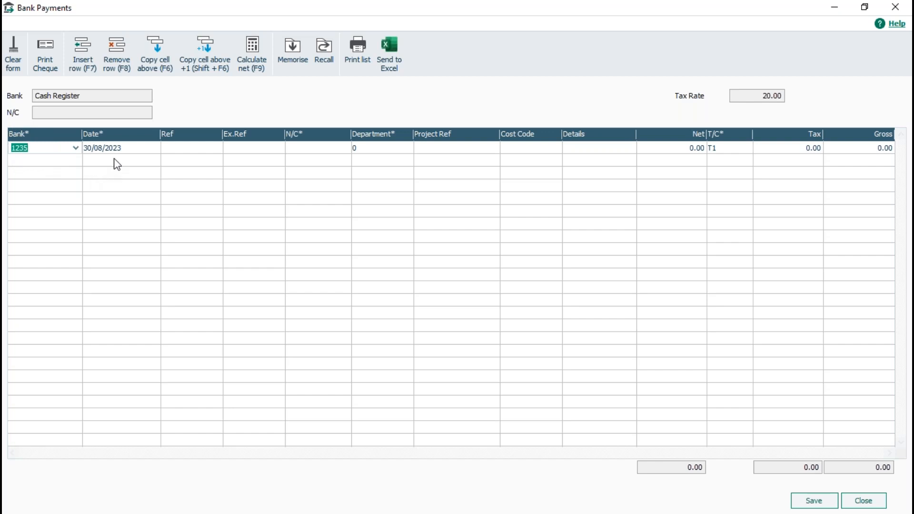
click(202, 150)
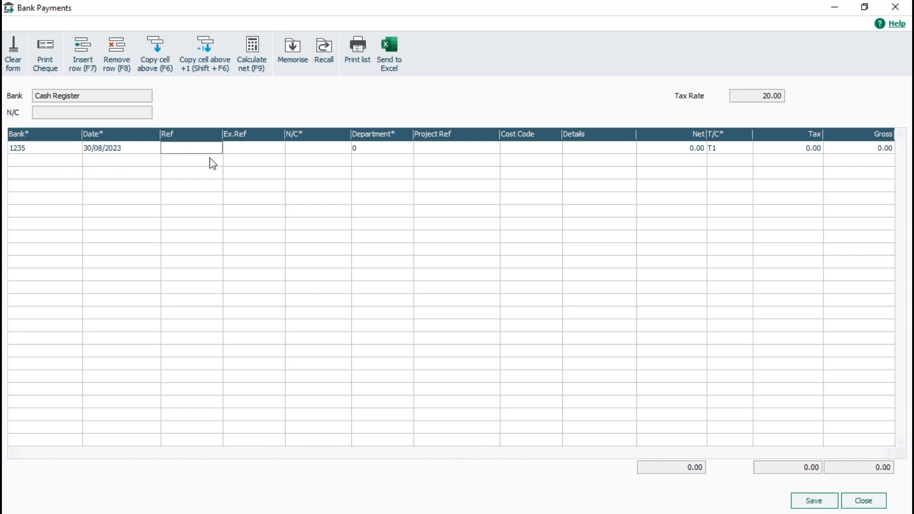
text(Pa)
text(t)
key(Tab)
key(Tab)
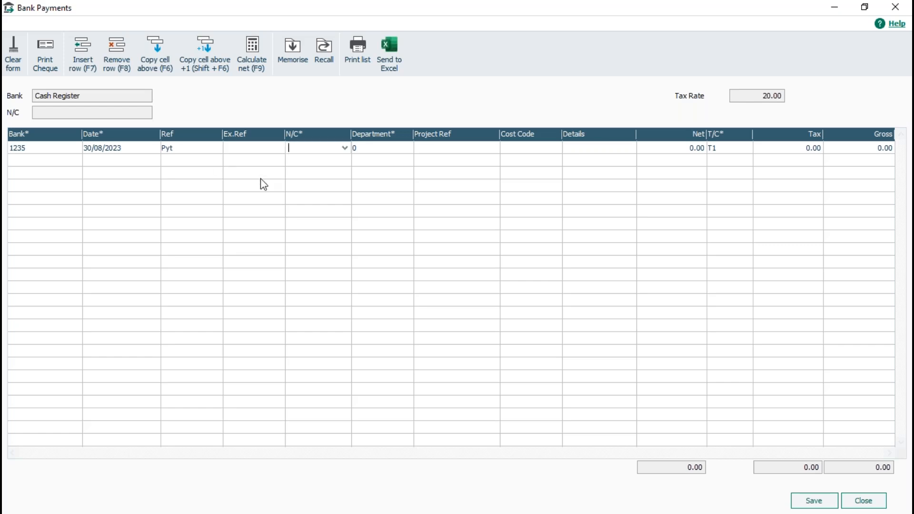
text(7401)
scroll(490, 261, down, 8)
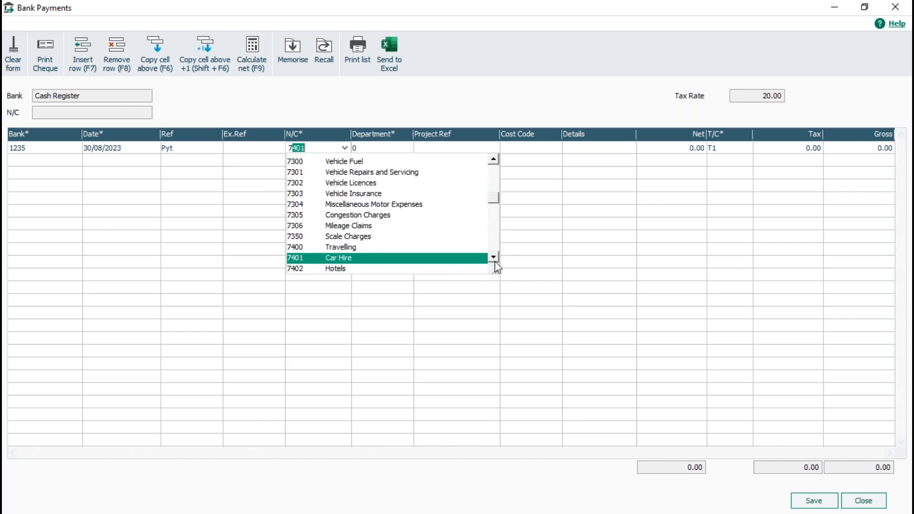
click(371, 161)
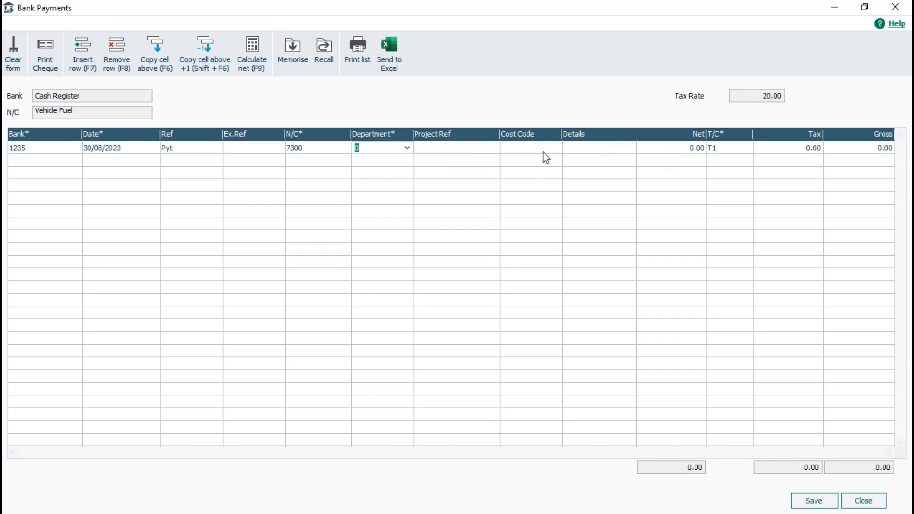
Step: Enter Fuel as the payment details and 10 as the amount, calculate the net from it, then save and close the bank payment
click(602, 147)
text(Fuel)
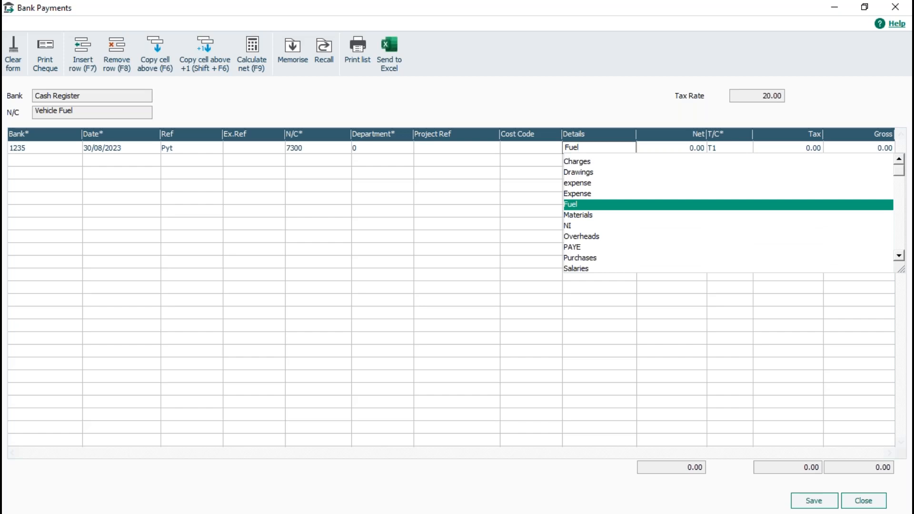
key(Tab)
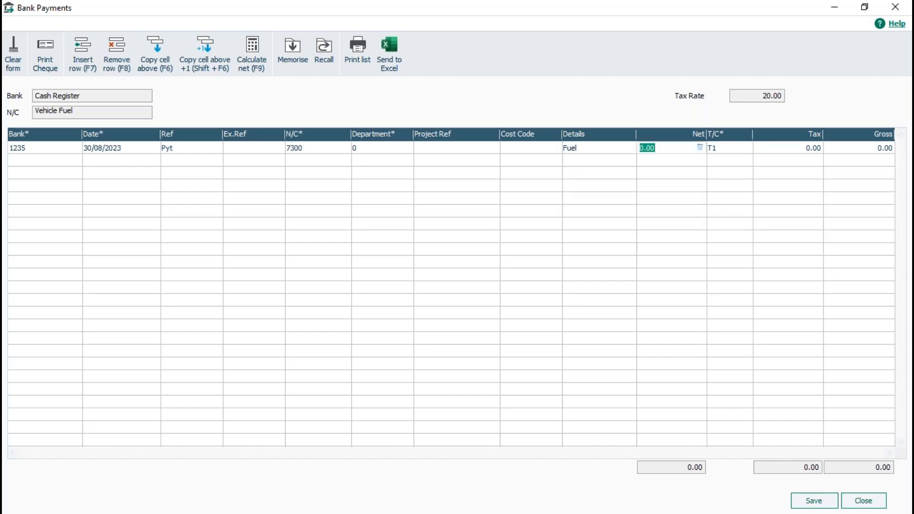
text(10)
click(251, 53)
click(812, 505)
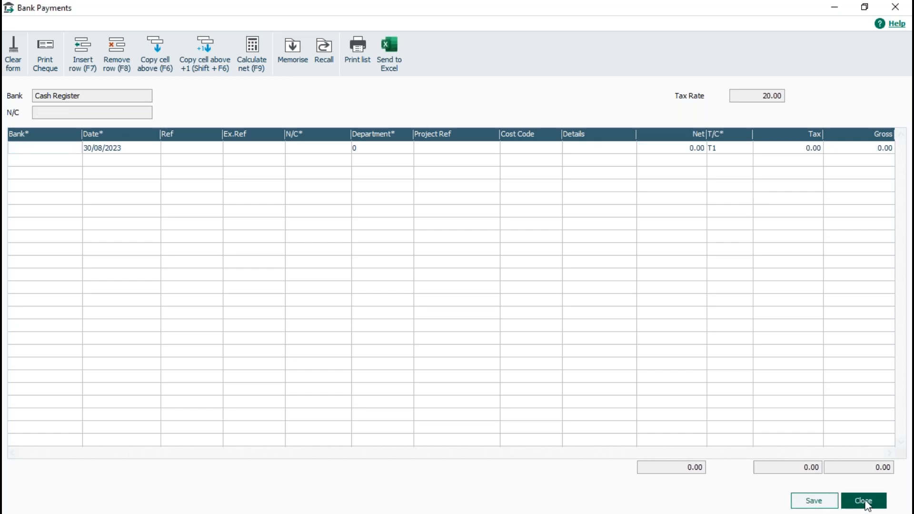
click(866, 503)
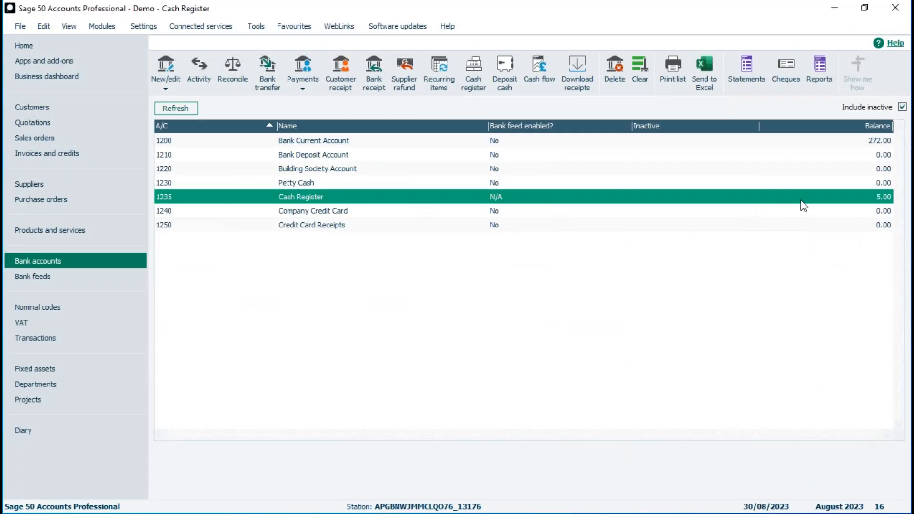